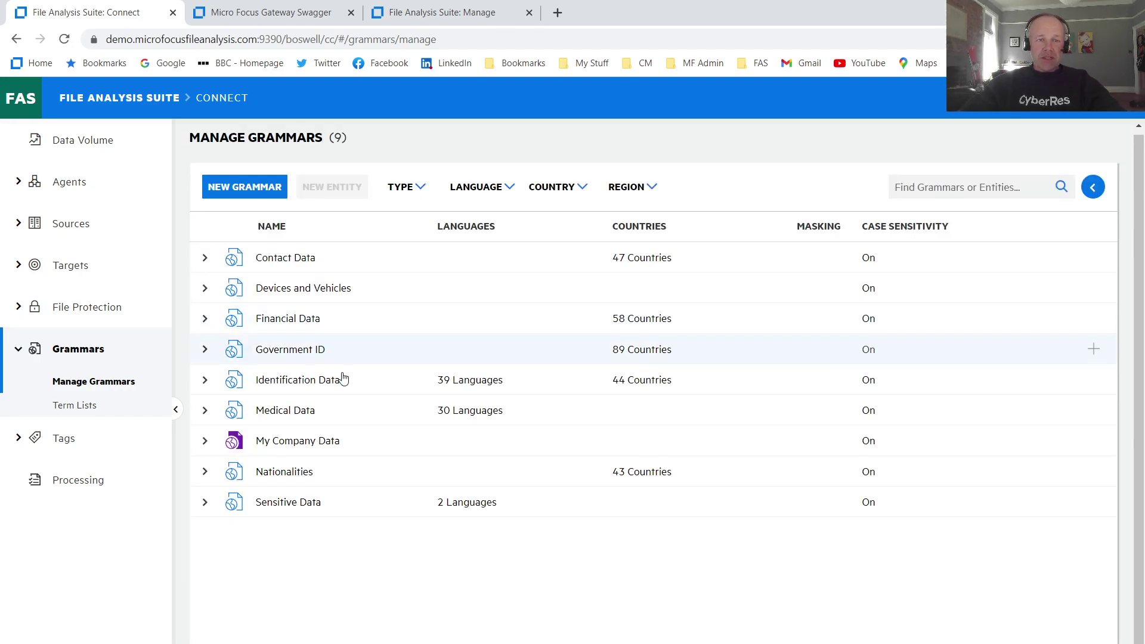
- Review the masking settings of the Credit Card Numbers entity in the Financial Data grammar
{"action": "left_click", "coordinate": [206, 319]}
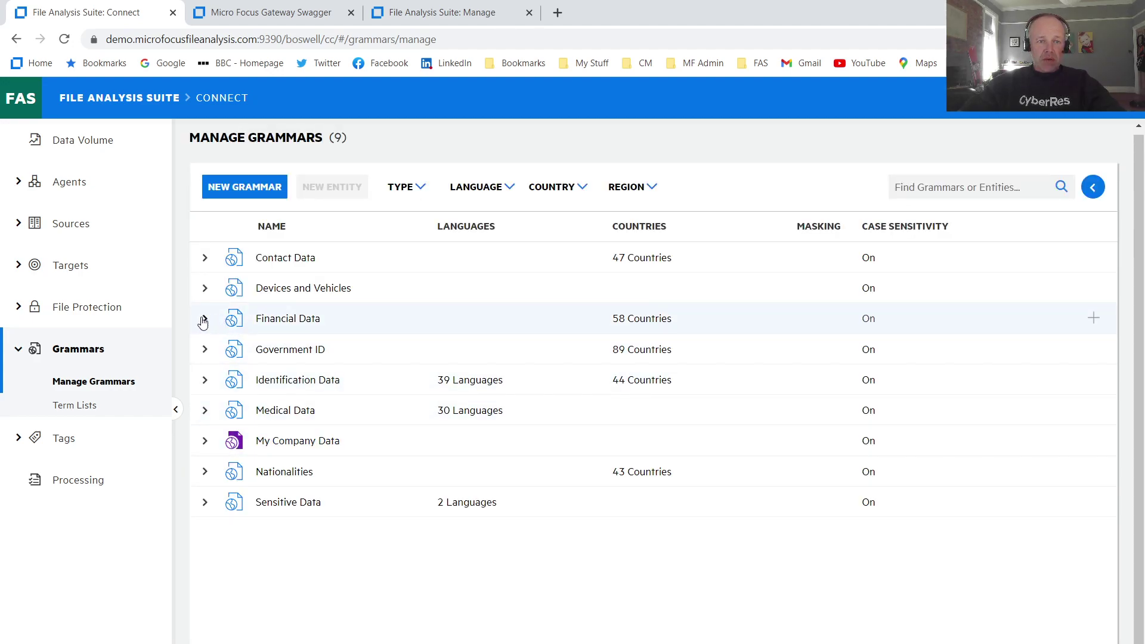
{"action": "left_click", "coordinate": [320, 414]}
{"action": "left_click", "coordinate": [1091, 188]}
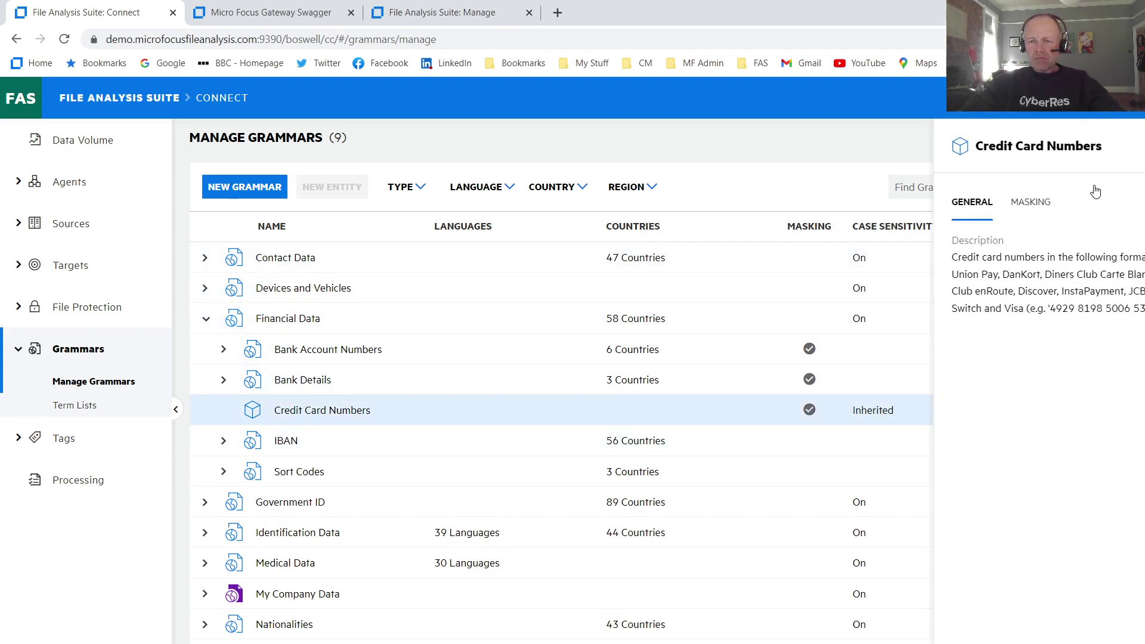
{"action": "left_click", "coordinate": [836, 205]}
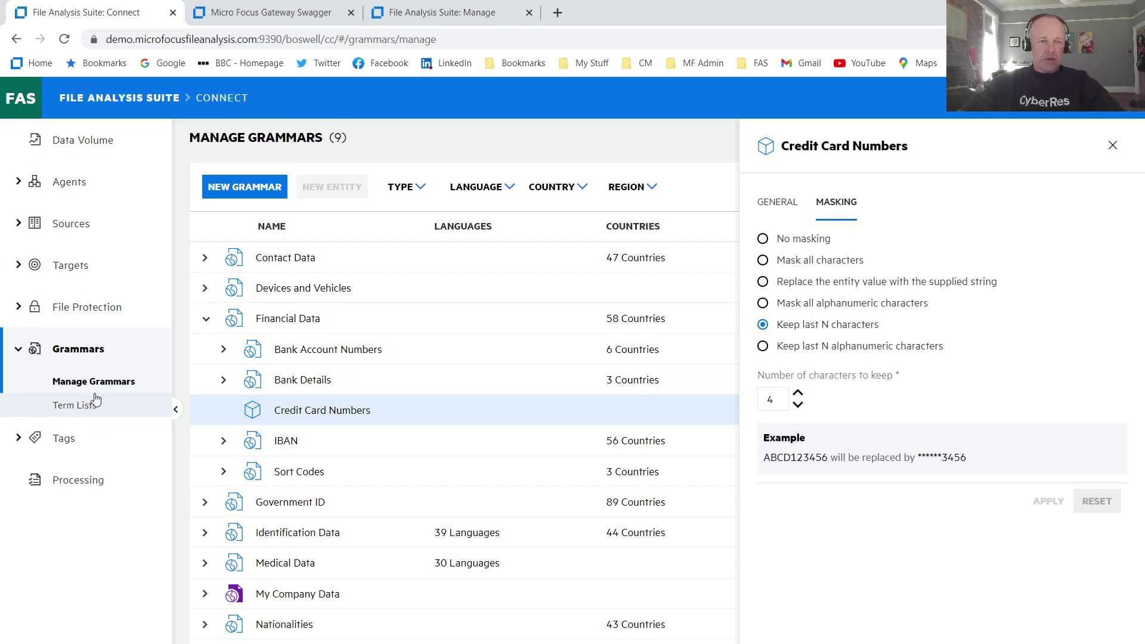
- Review the general and configuration settings of the Redact Documents file protection system, and finish without editing them
{"action": "left_click", "coordinate": [28, 308]}
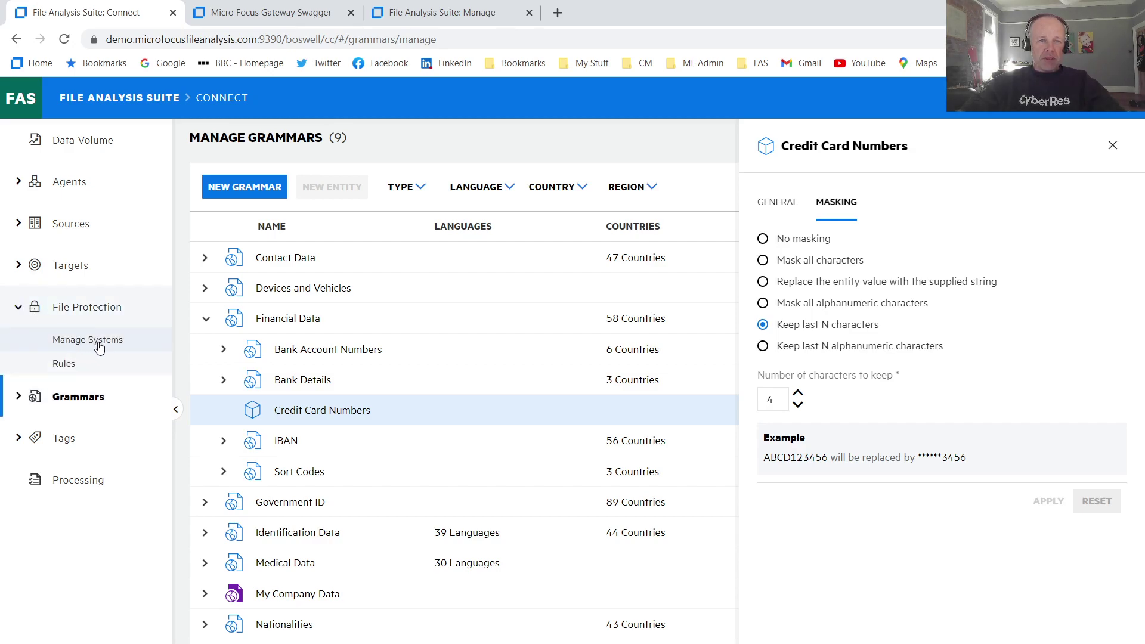
{"action": "left_click", "coordinate": [96, 344]}
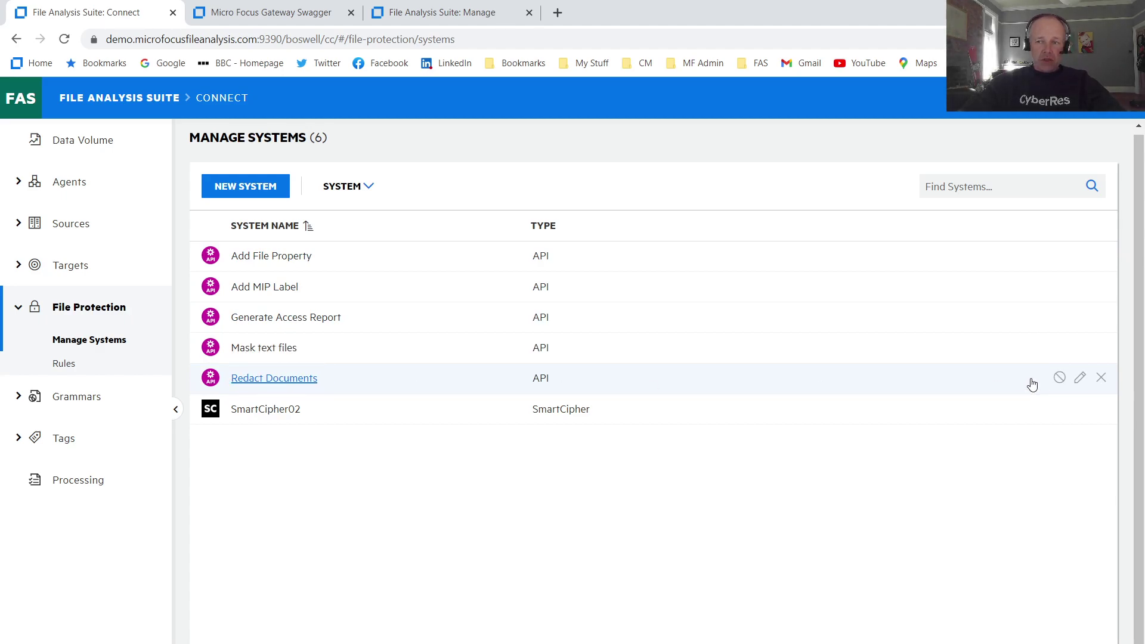
{"action": "left_click", "coordinate": [1081, 378]}
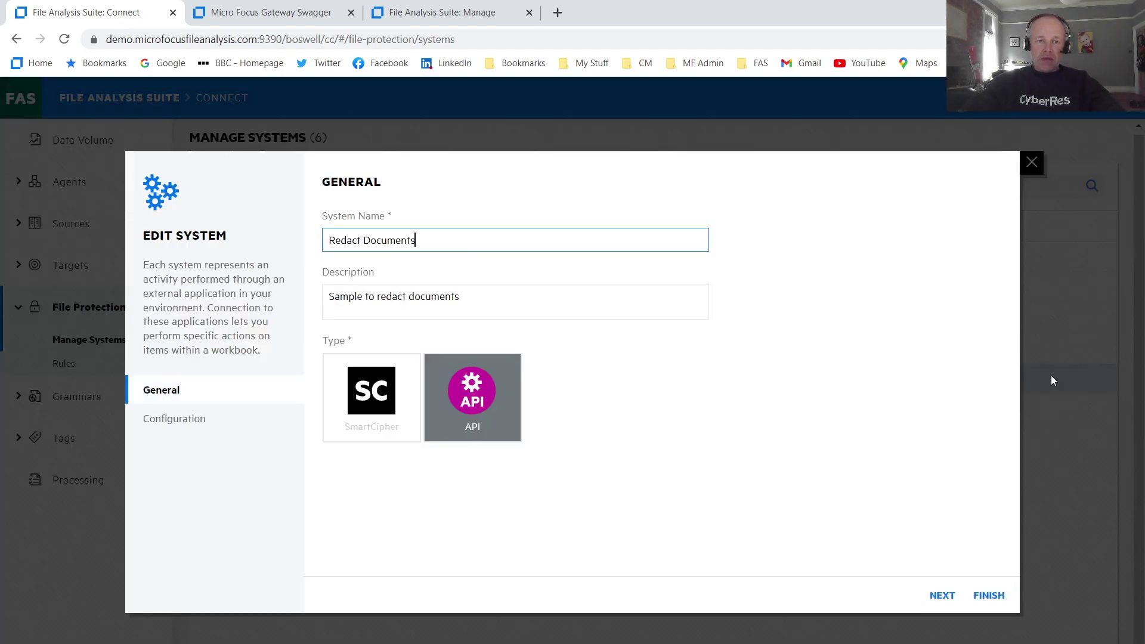
{"action": "left_click", "coordinate": [941, 594]}
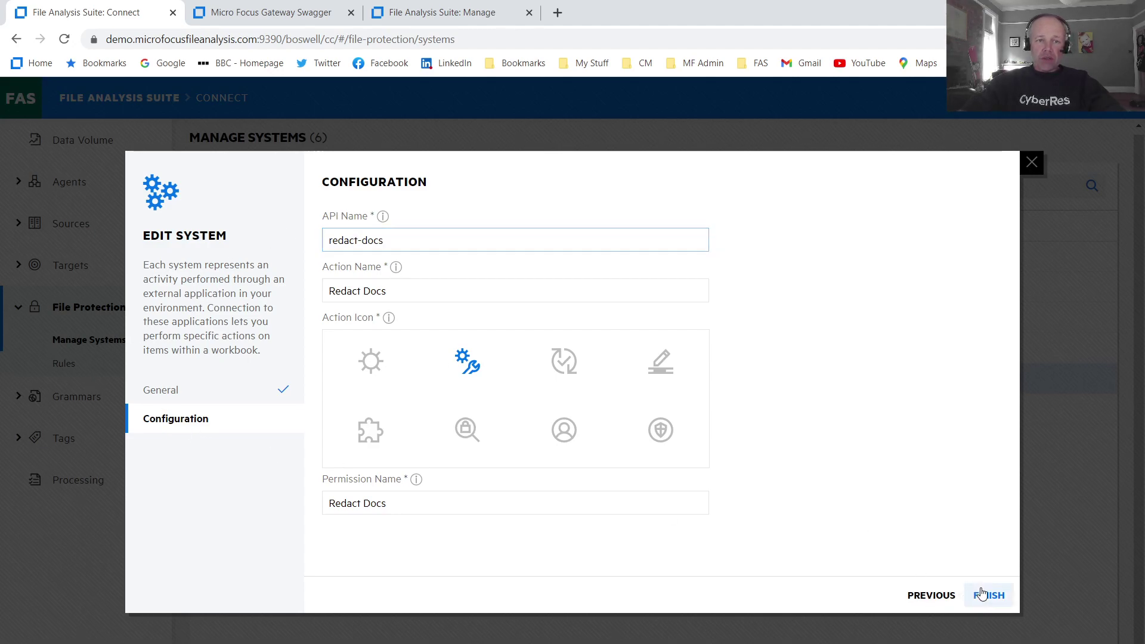
{"action": "left_click", "coordinate": [985, 594]}
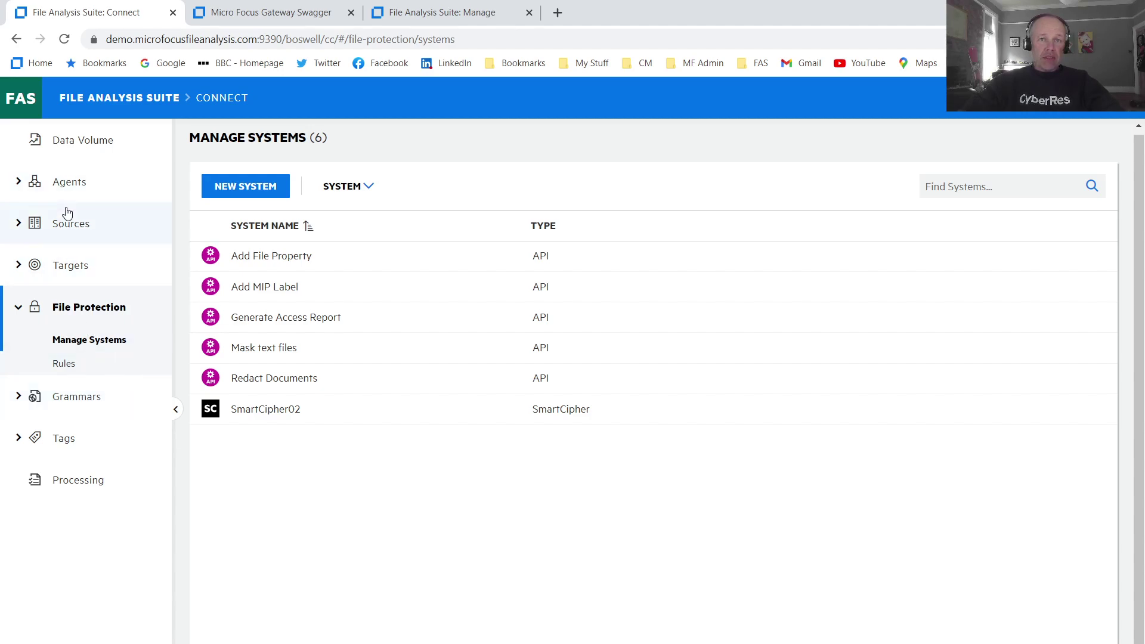
- Switch to the File Analysis Suite Manage page and view the content of the To Redact Original File workbook
{"action": "left_click", "coordinate": [455, 15]}
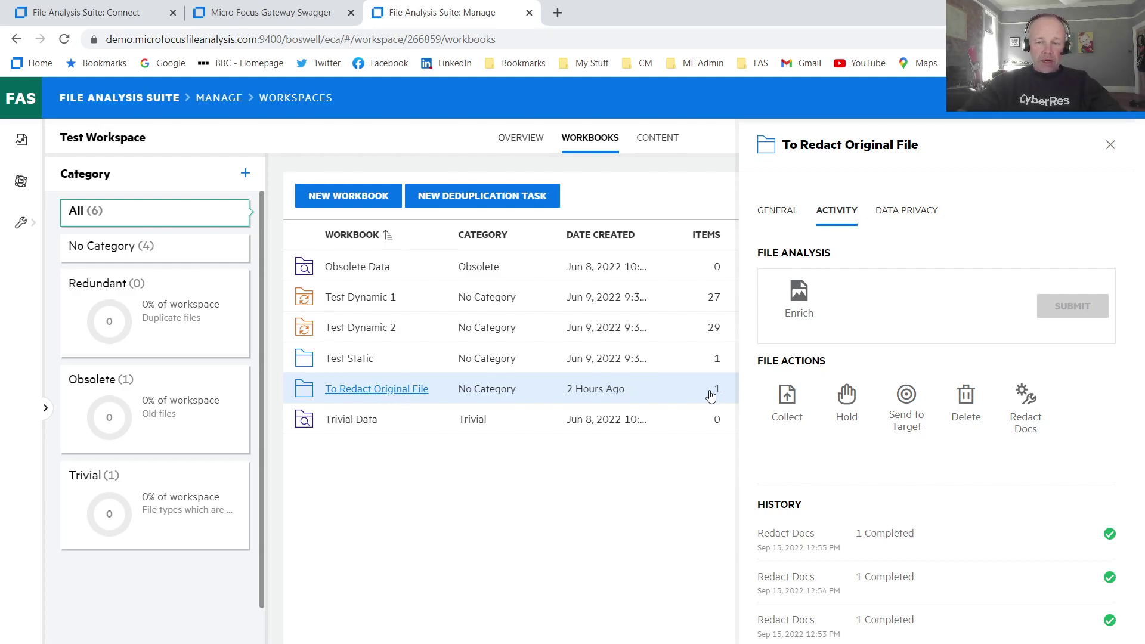
{"action": "left_click", "coordinate": [381, 390]}
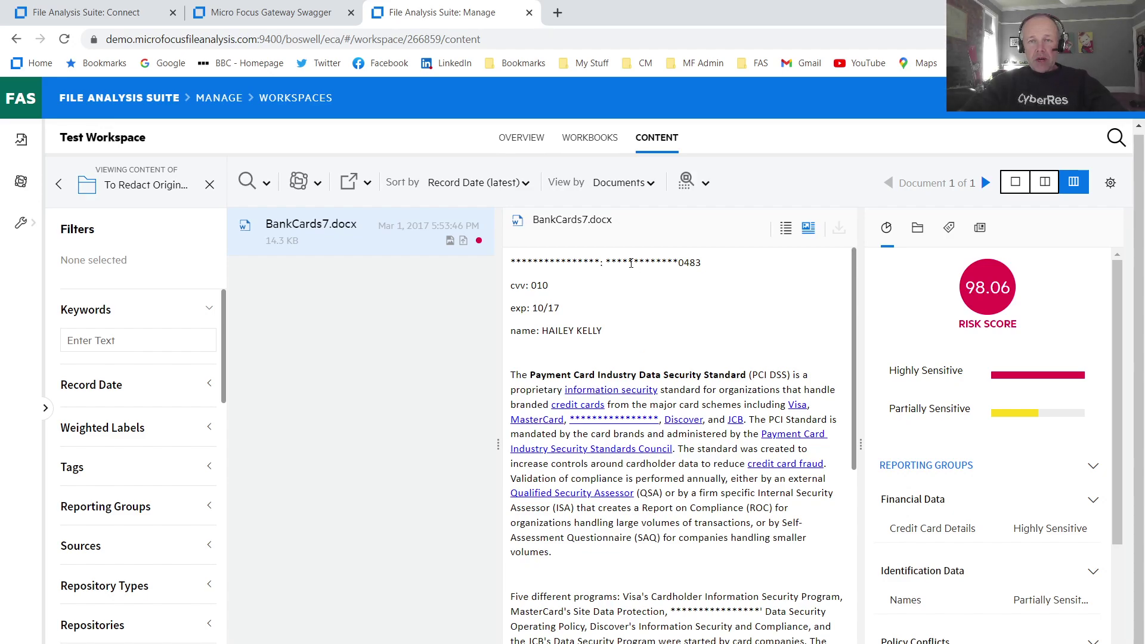
- Switch to File Explorer, inspect the BankCards7.docx entry in C:\temp, and put the window away
{"action": "key", "text": "alt+Tab"}
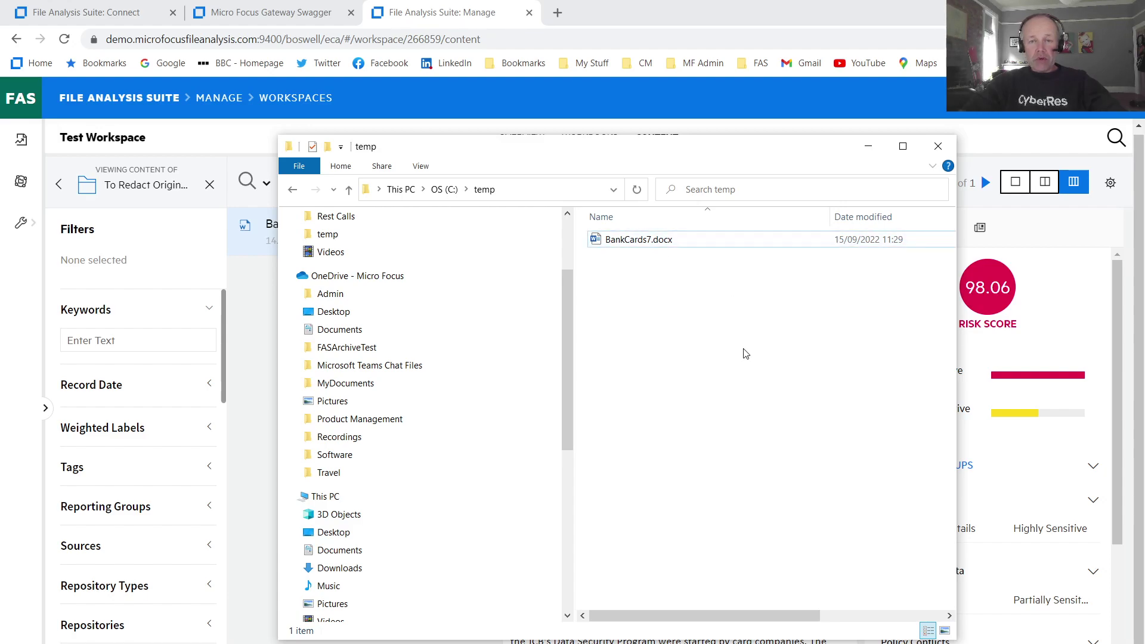
{"action": "left_click", "coordinate": [635, 248]}
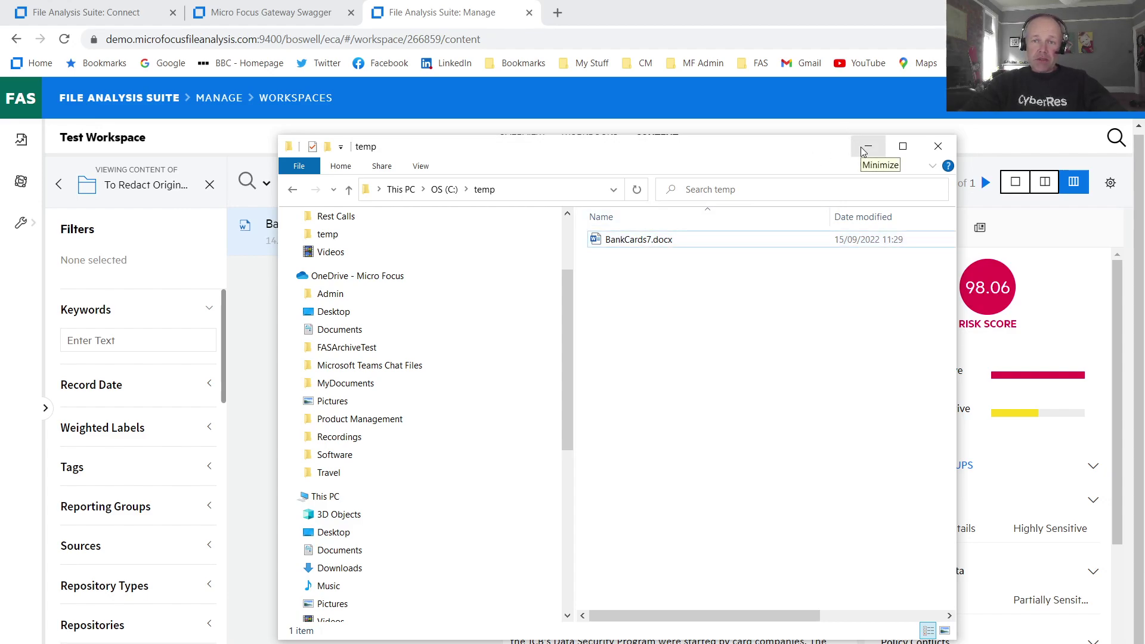
{"action": "left_click", "coordinate": [616, 247]}
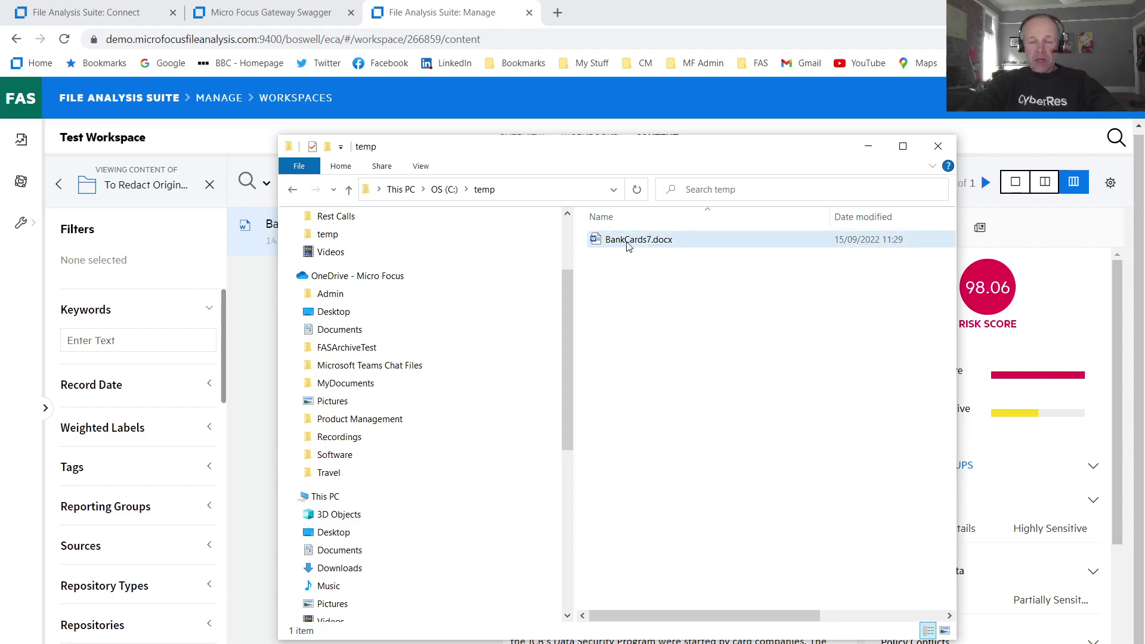
{"action": "left_click", "coordinate": [868, 146]}
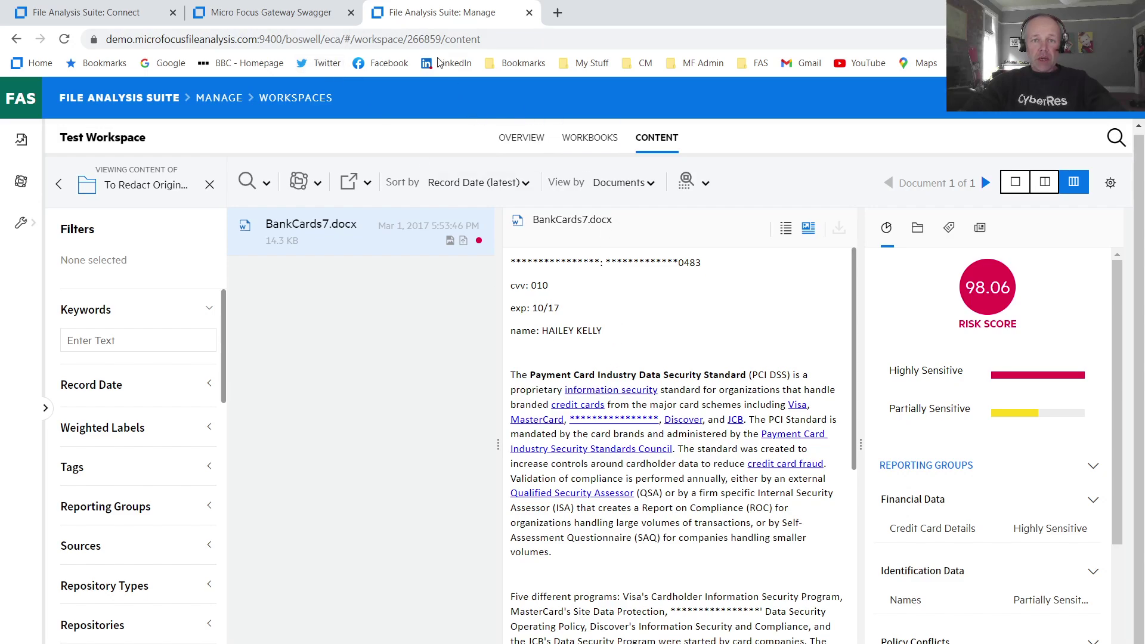
- Switch to the Micro Focus Gateway Swagger page and look over the /v1/view/preview endpoint's description and parameters
{"action": "left_click", "coordinate": [277, 13]}
{"action": "left_click", "coordinate": [1111, 506]}
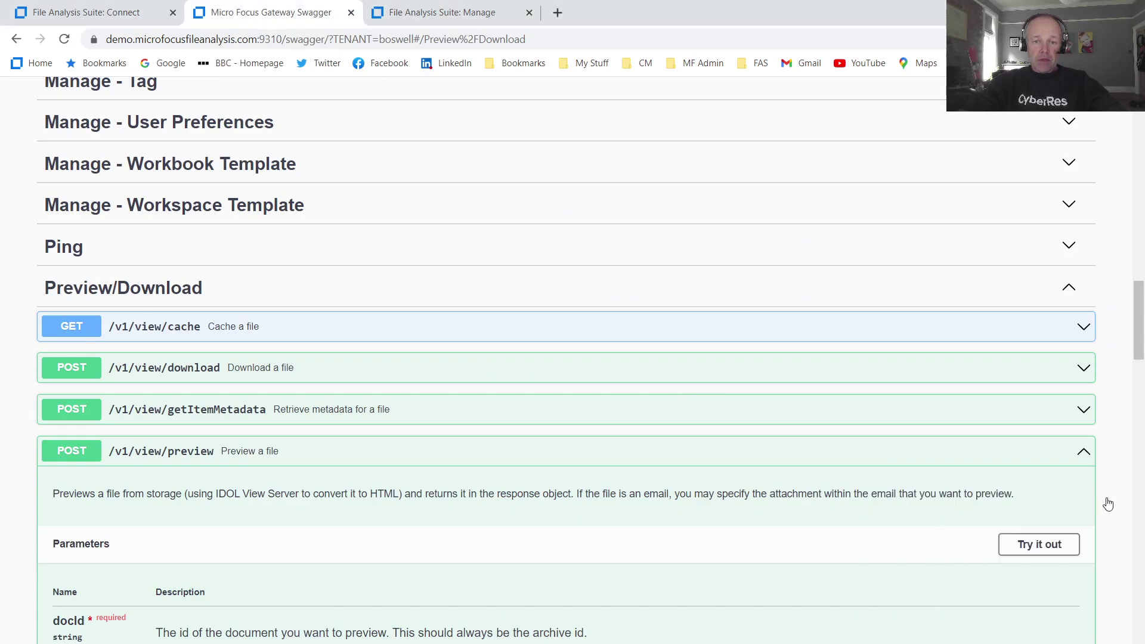
{"action": "scroll", "coordinate": [421, 467], "scroll_direction": "down", "scroll_amount": 3}
{"action": "scroll", "coordinate": [421, 467], "scroll_direction": "down", "scroll_amount": 5}
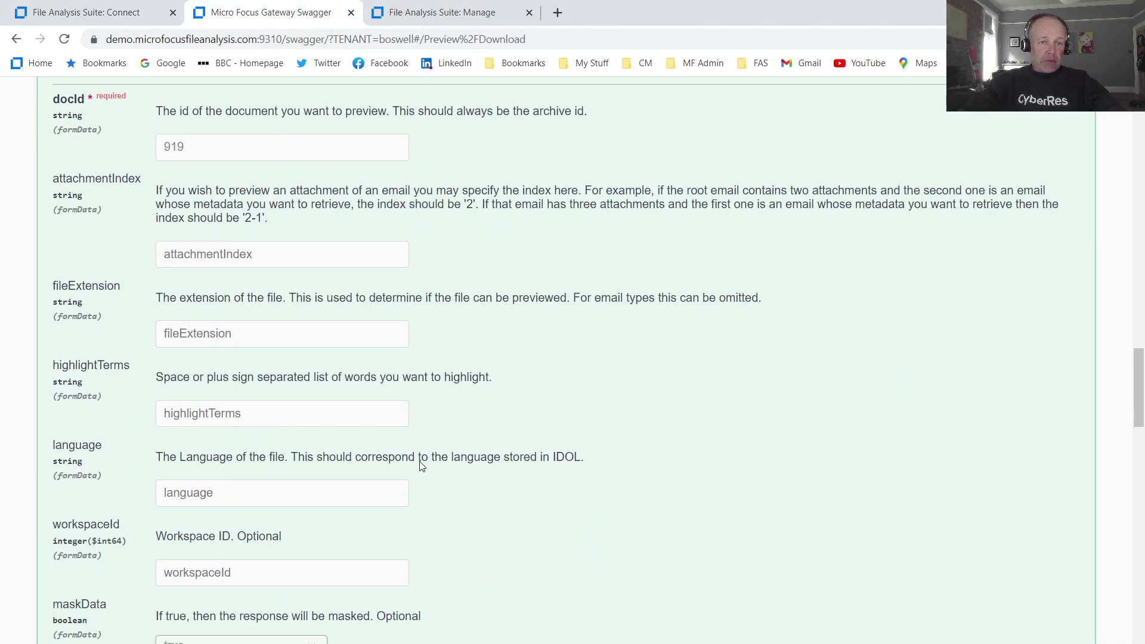
{"action": "scroll", "coordinate": [305, 334], "scroll_direction": "up", "scroll_amount": 5}
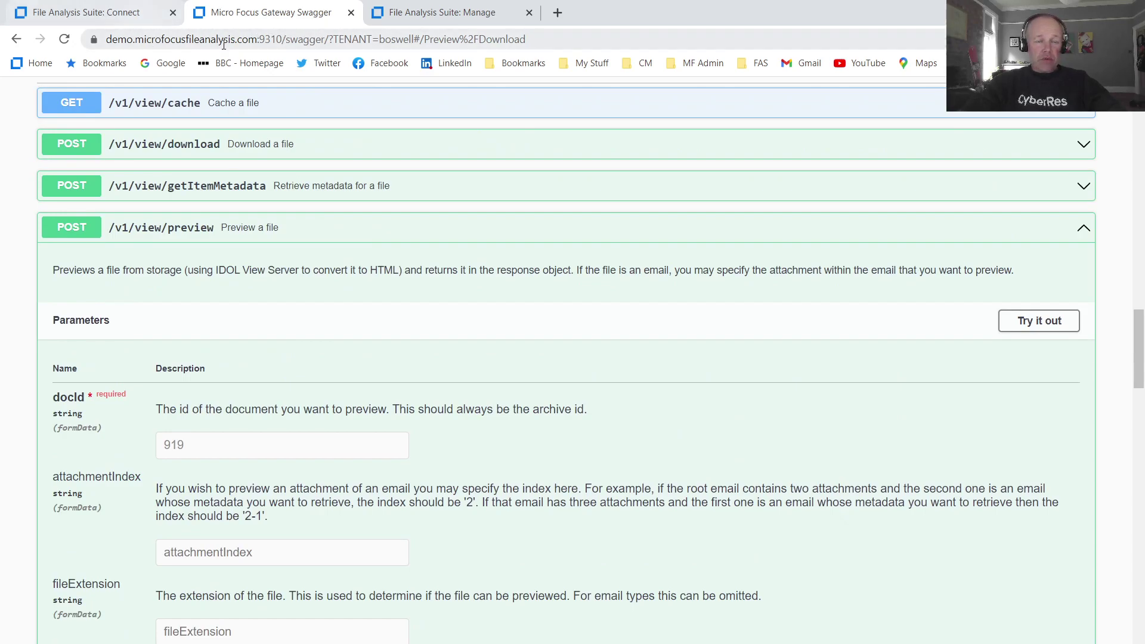
- Survey the Gateway Service API groups from the start of the list to Preview/Download
{"action": "scroll", "coordinate": [302, 353], "scroll_direction": "up", "scroll_amount": 20}
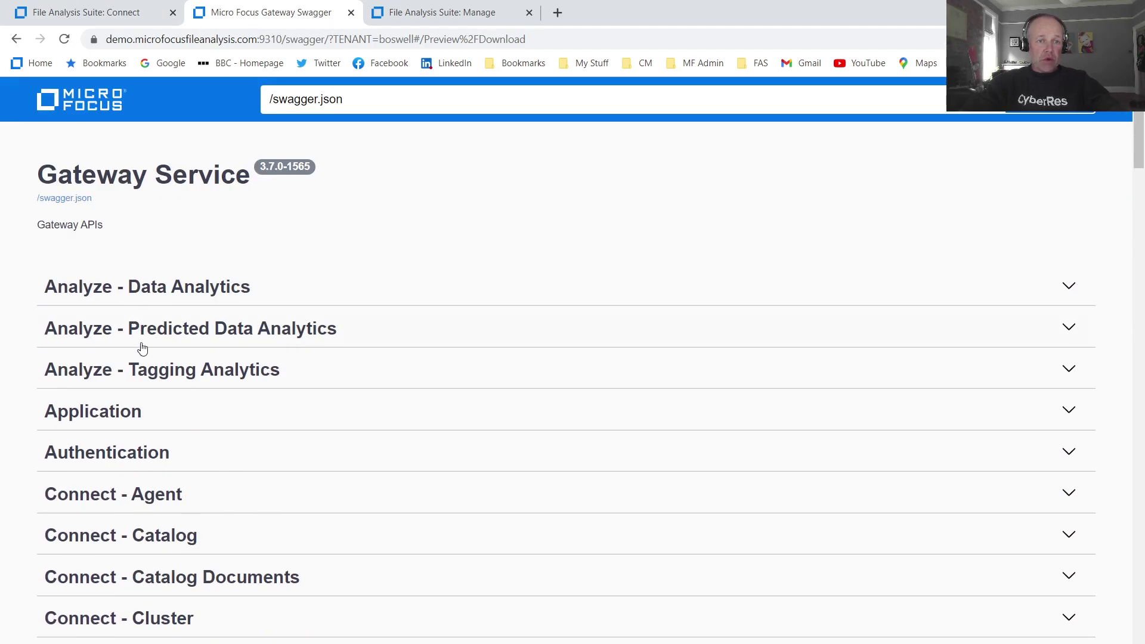
{"action": "scroll", "coordinate": [221, 362], "scroll_direction": "down", "scroll_amount": 12}
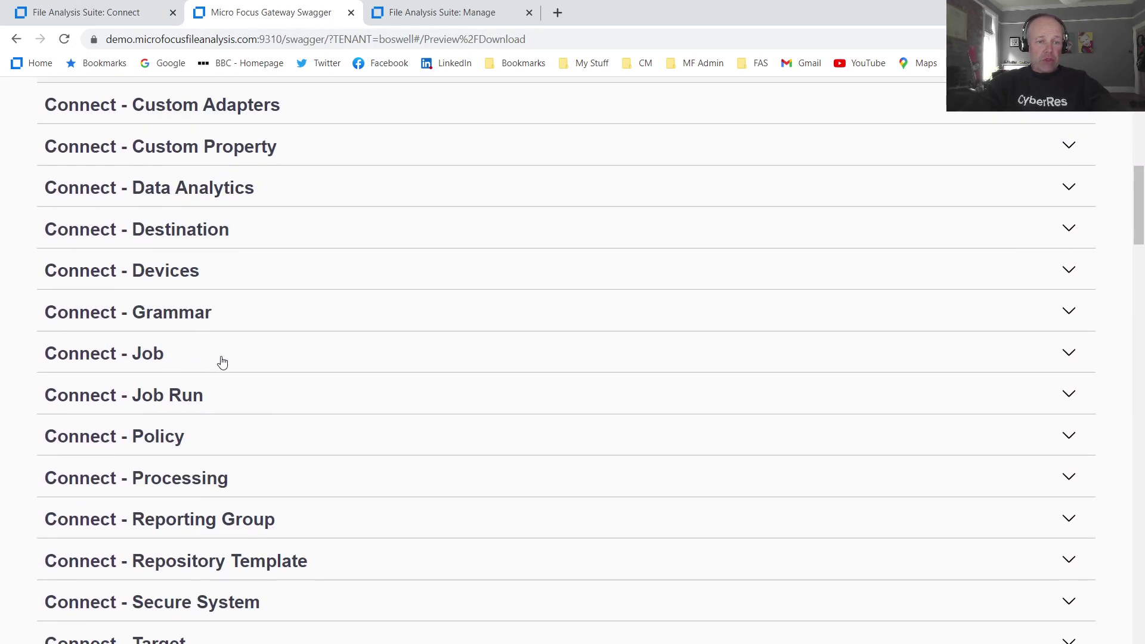
{"action": "scroll", "coordinate": [222, 362], "scroll_direction": "down", "scroll_amount": 8}
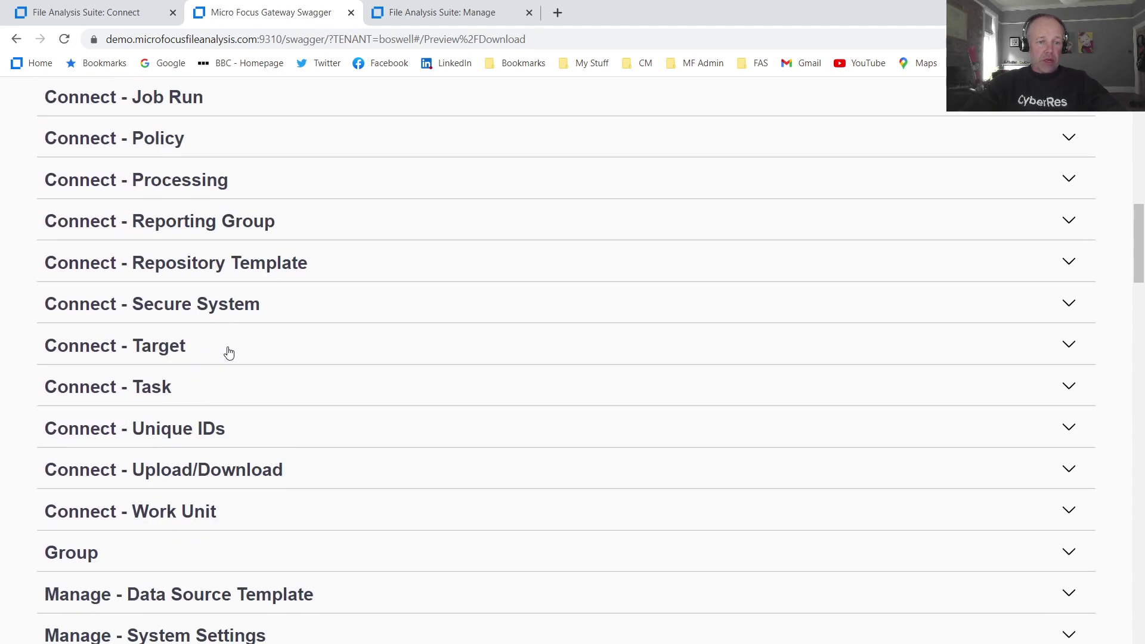
{"action": "scroll", "coordinate": [221, 353], "scroll_direction": "down", "scroll_amount": 7}
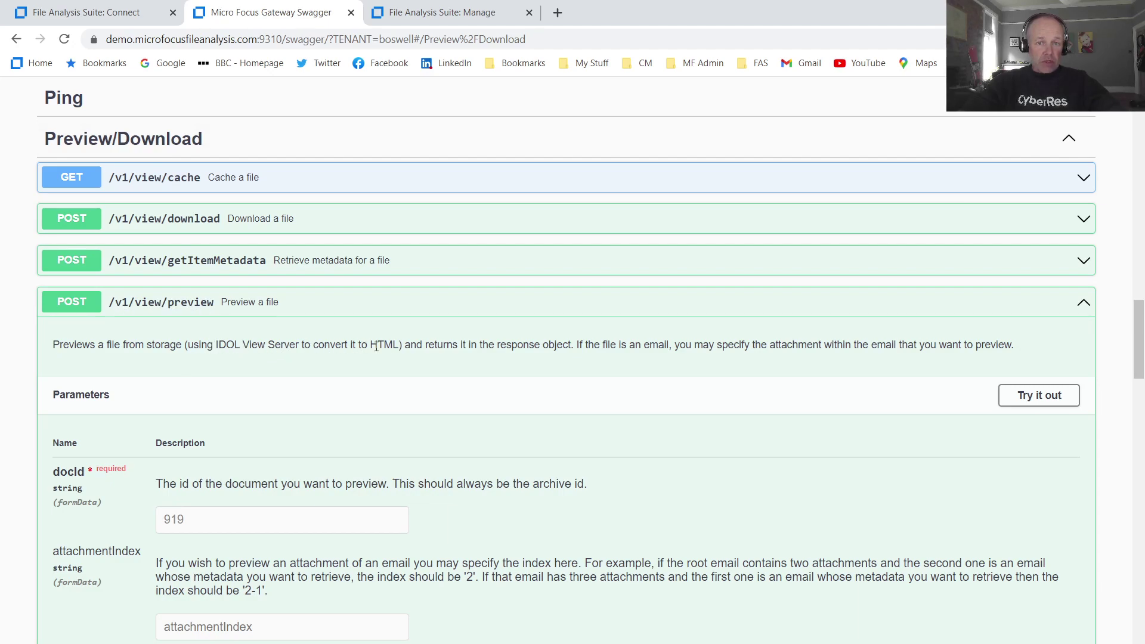
- Examine the preview call's docId, maskData and Authorization parameters, its curl request and the returned response body
{"action": "scroll", "coordinate": [441, 456], "scroll_direction": "down", "scroll_amount": 4}
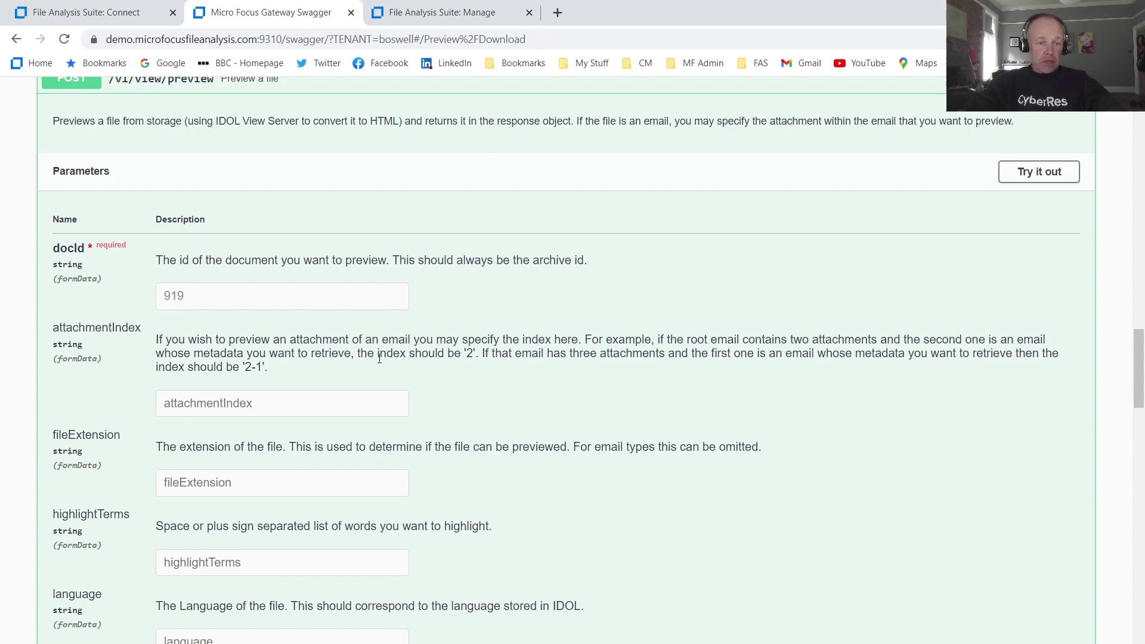
{"action": "scroll", "coordinate": [378, 358], "scroll_direction": "down", "scroll_amount": 4}
{"action": "scroll", "coordinate": [378, 361], "scroll_direction": "down", "scroll_amount": 1}
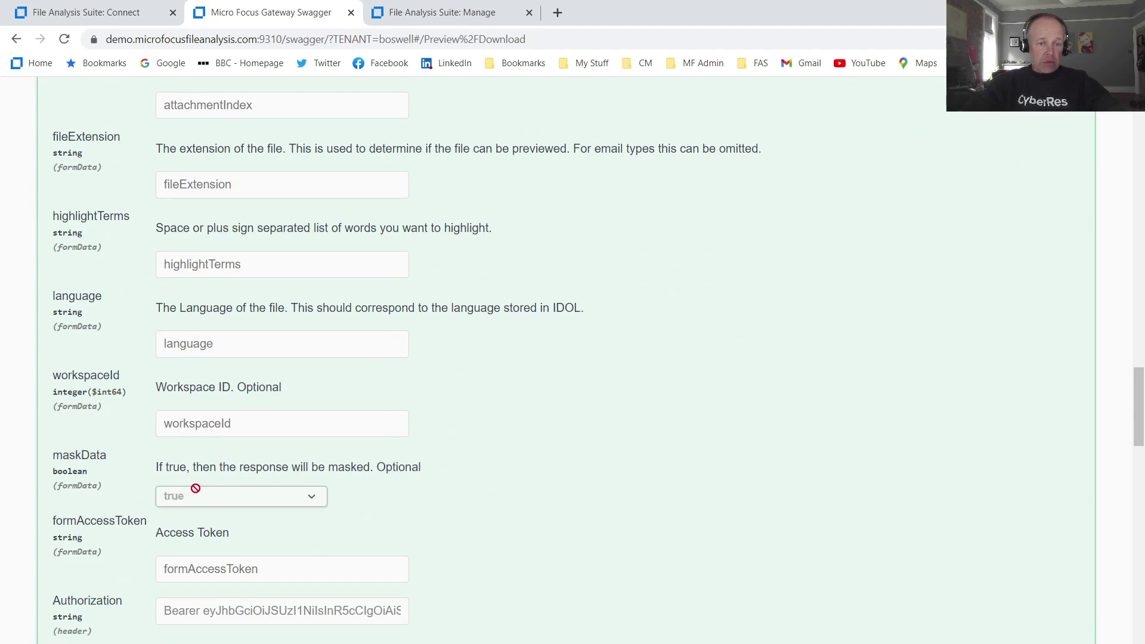
{"action": "scroll", "coordinate": [471, 382], "scroll_direction": "up", "scroll_amount": 2}
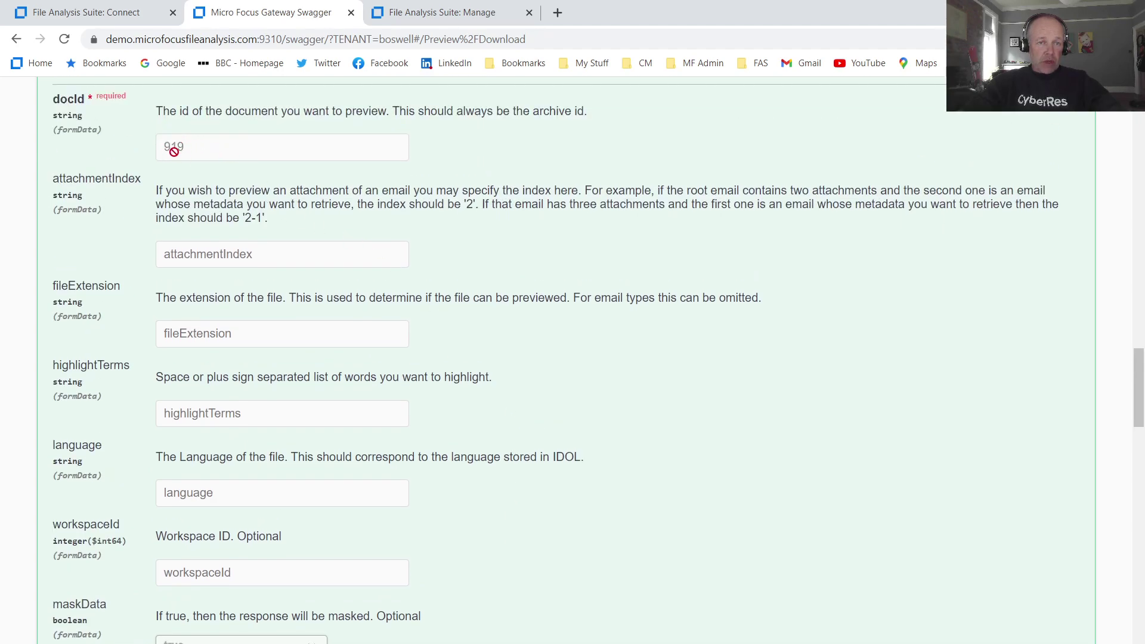
{"action": "scroll", "coordinate": [581, 439], "scroll_direction": "down", "scroll_amount": 5}
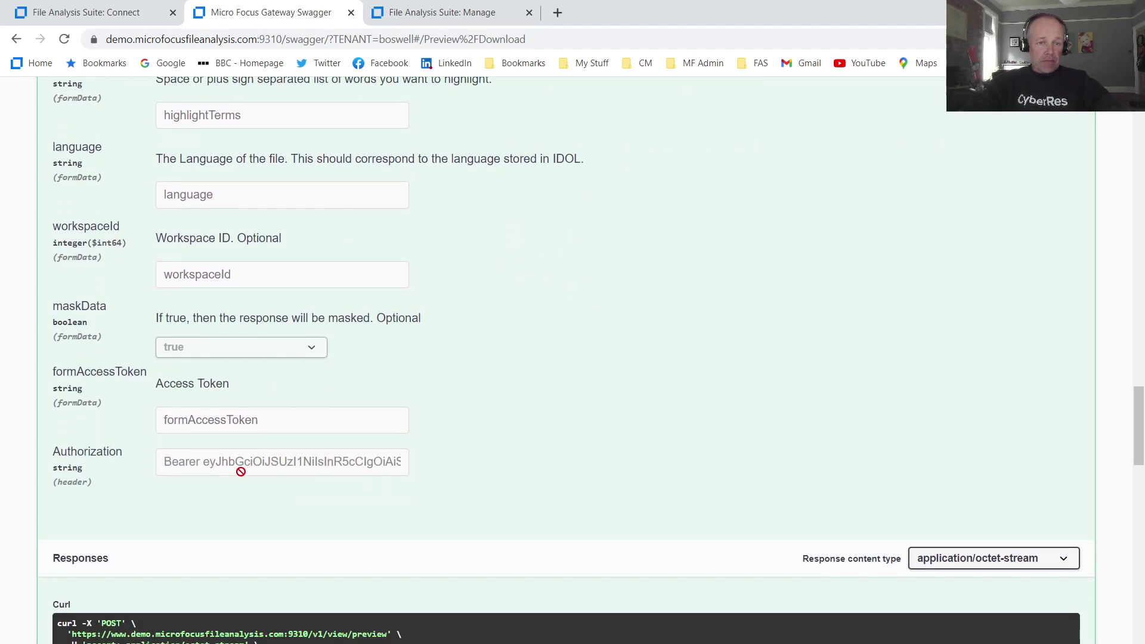
{"action": "scroll", "coordinate": [507, 438], "scroll_direction": "down", "scroll_amount": 7}
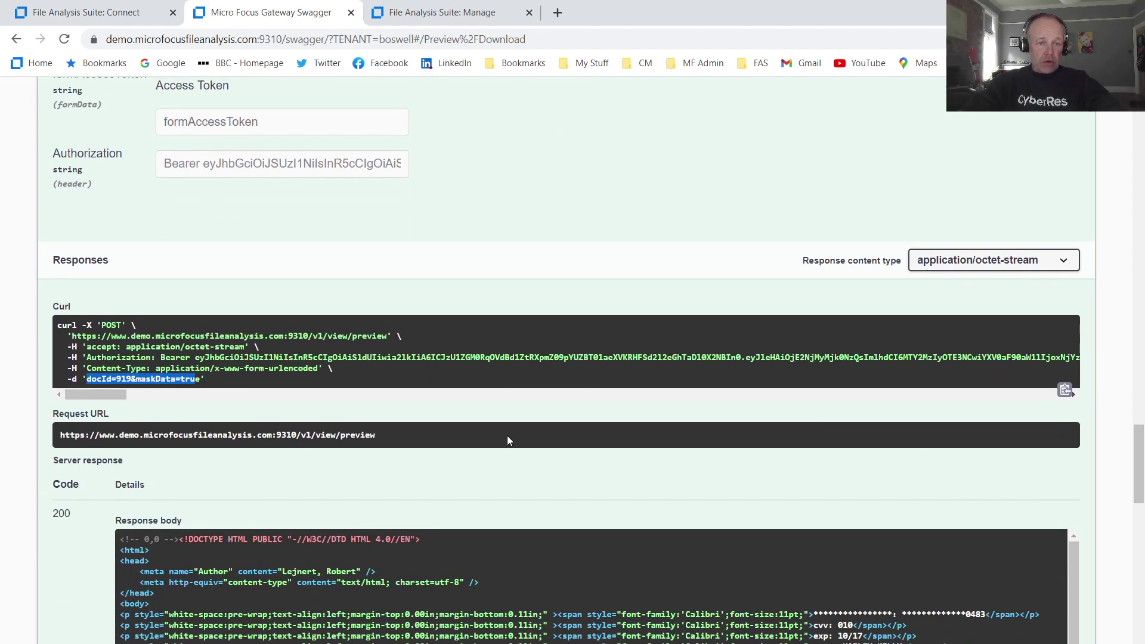
{"action": "scroll", "coordinate": [507, 441], "scroll_direction": "down", "scroll_amount": 1}
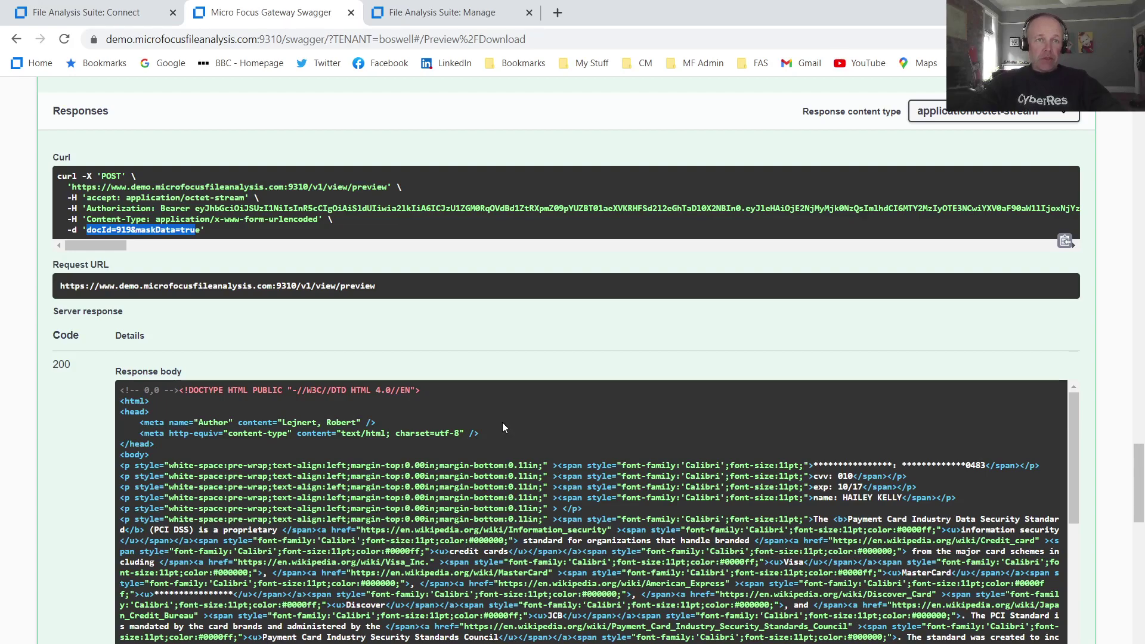
- Return to the Test Workspace workbook list and recheck the BankCards7.docx file in the temp folder
{"action": "left_click", "coordinate": [454, 14]}
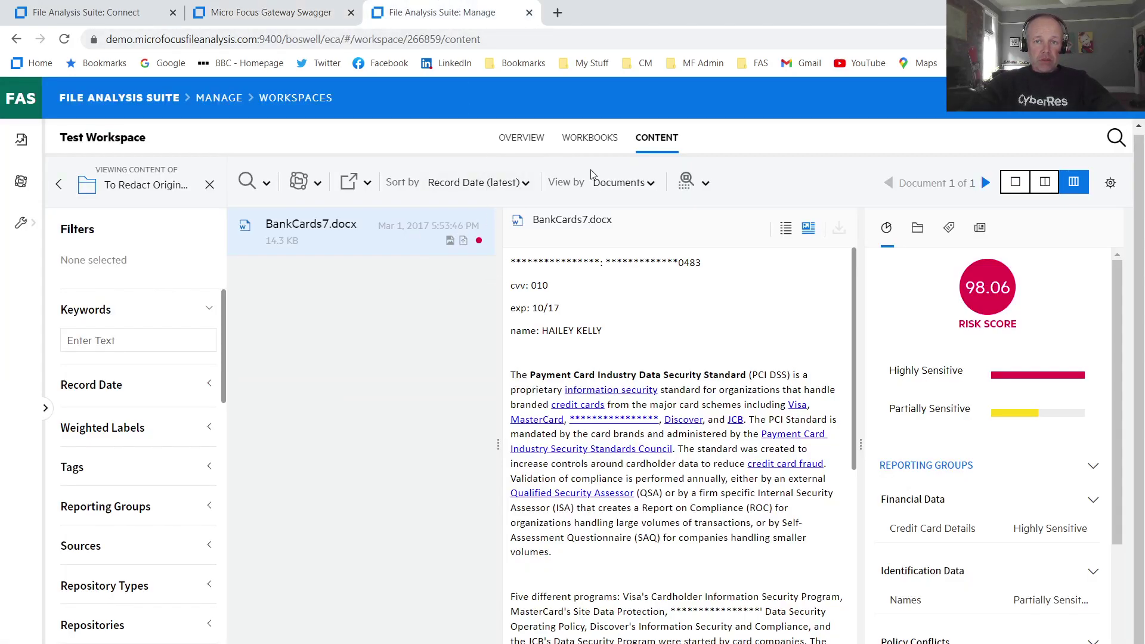
{"action": "left_click", "coordinate": [587, 137]}
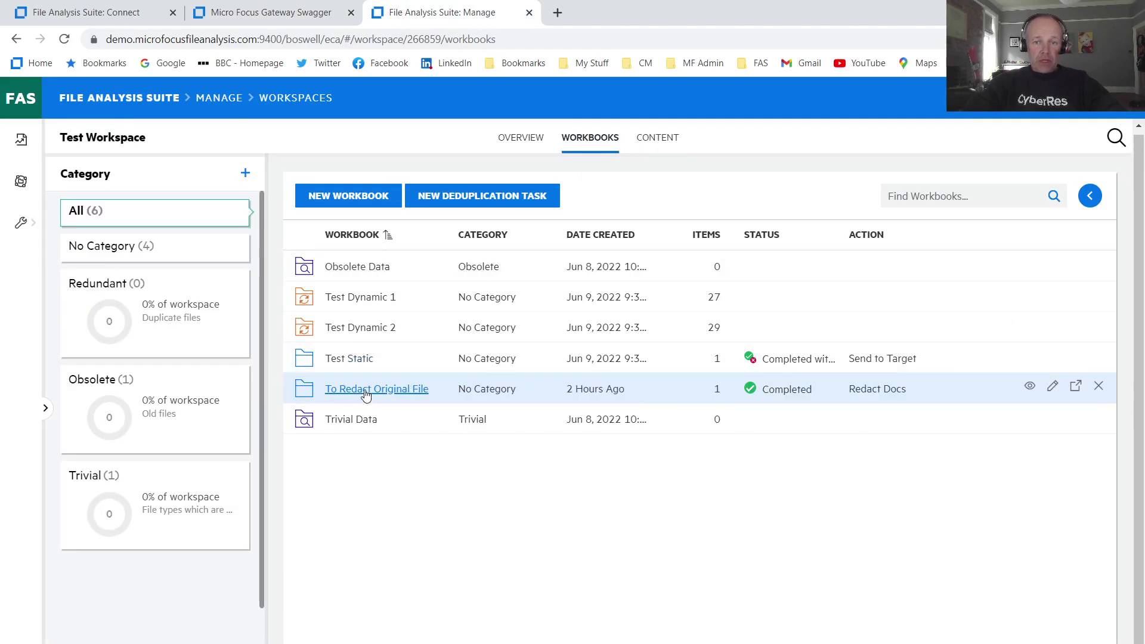
{"action": "key", "text": "alt+Tab"}
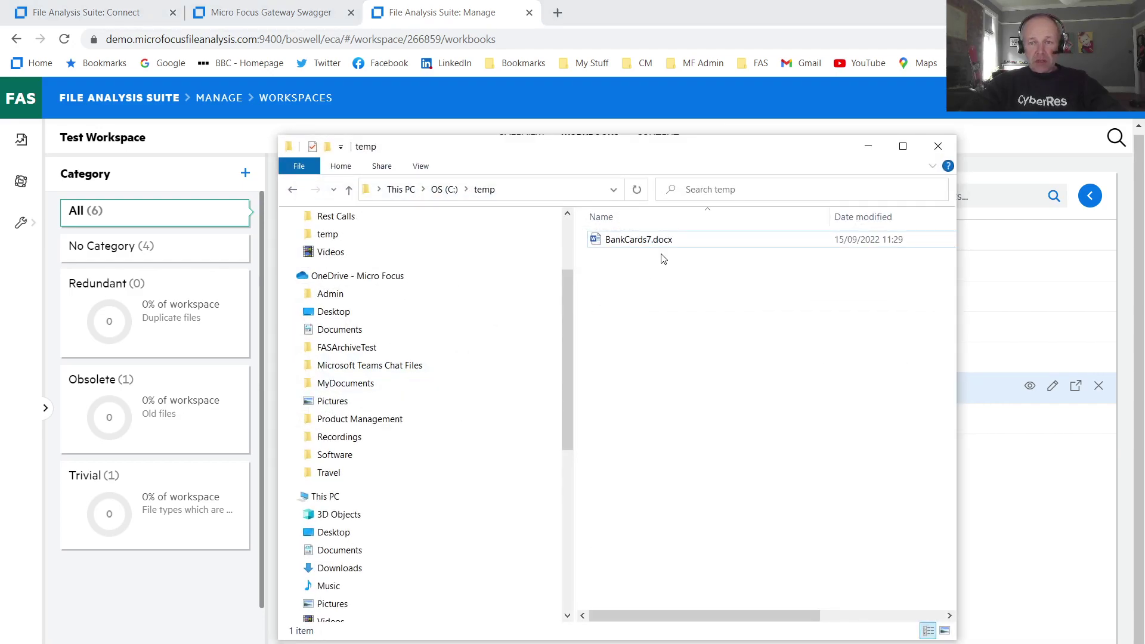
{"action": "left_click", "coordinate": [870, 150]}
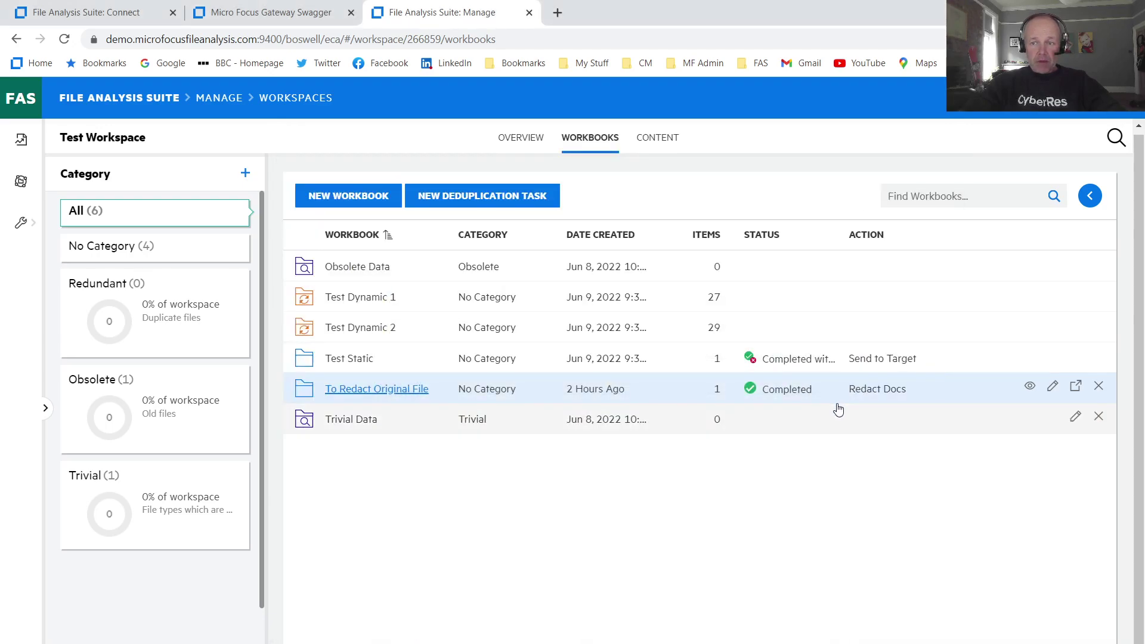
- Run the Redact Docs file action on the To Redact Original File workbook and confirm it
{"action": "left_click", "coordinate": [1095, 193]}
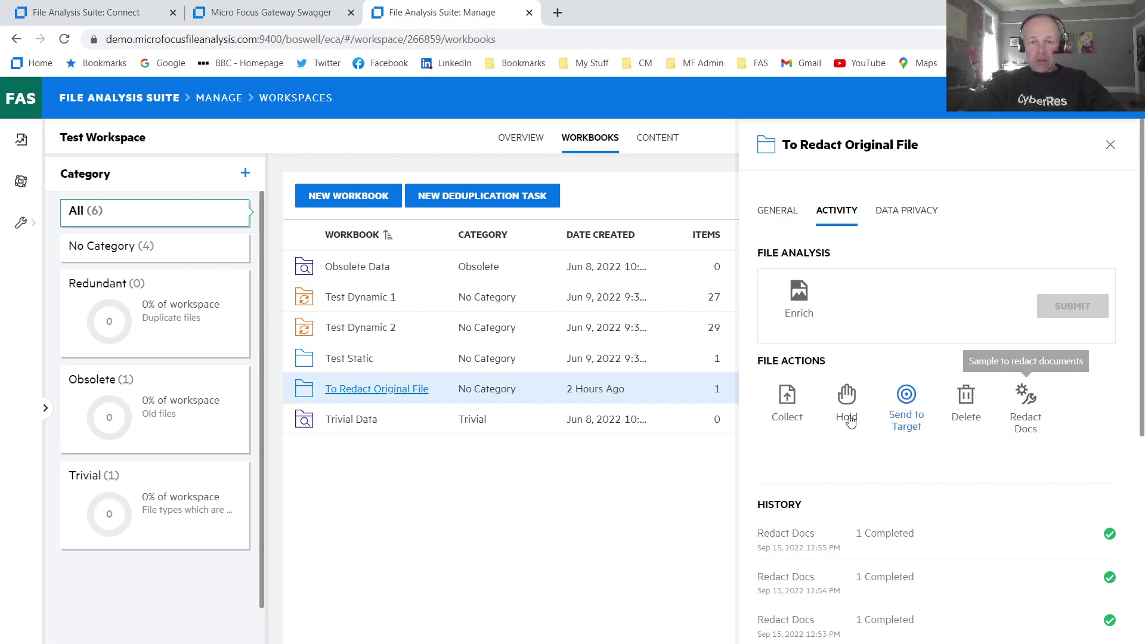
{"action": "left_click", "coordinate": [1029, 408]}
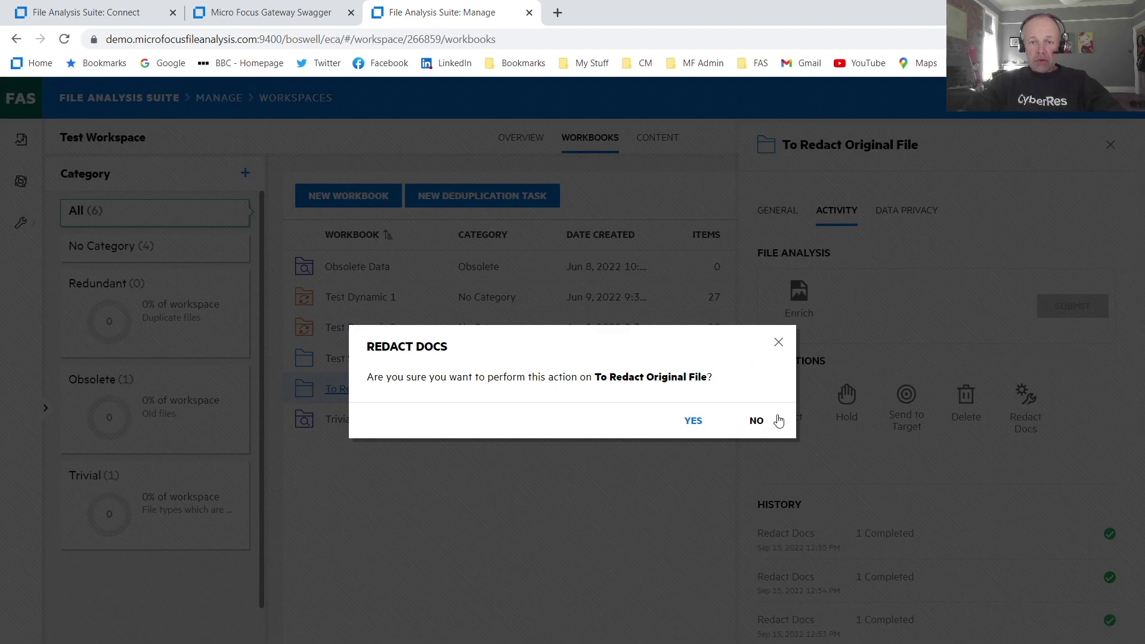
{"action": "left_click", "coordinate": [702, 424]}
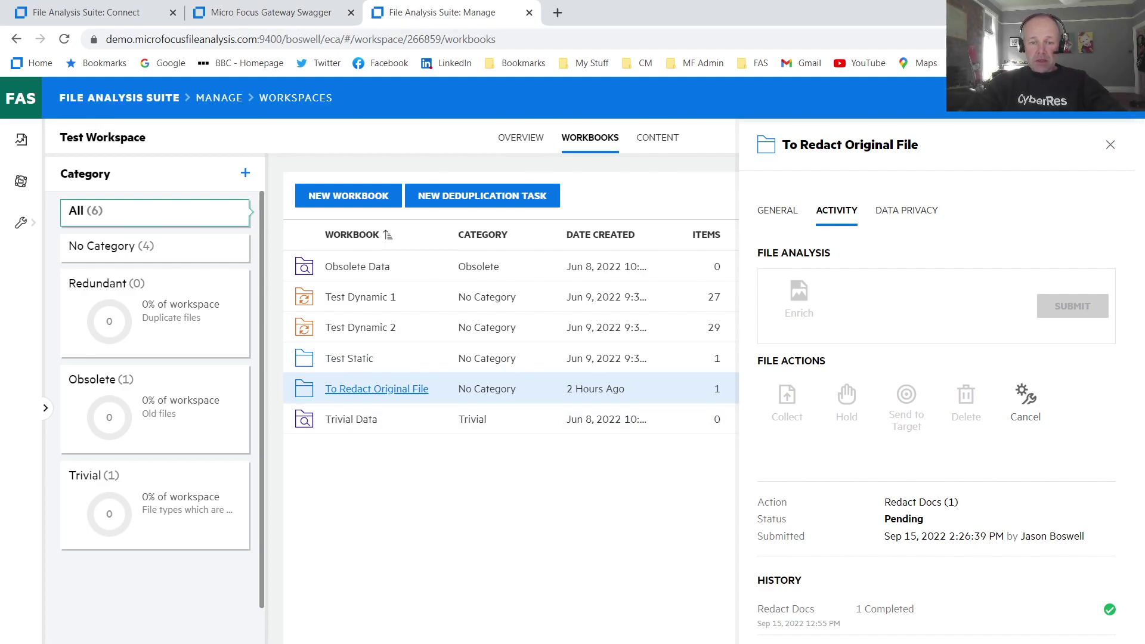
- Switch to Windows PowerShell ISE, enlarge the script pane, and examine the masked-HTML script from authentication through the redacted rendition call on lines 88–90
{"action": "mouse_move", "coordinate": [569, 643]}
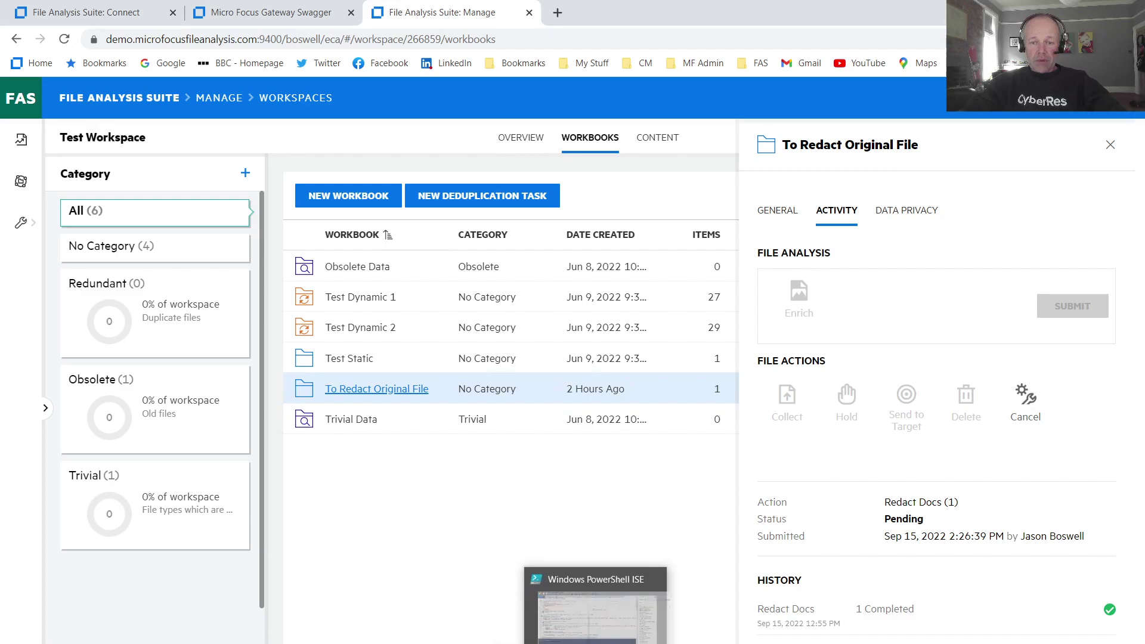
{"action": "left_click", "coordinate": [620, 614]}
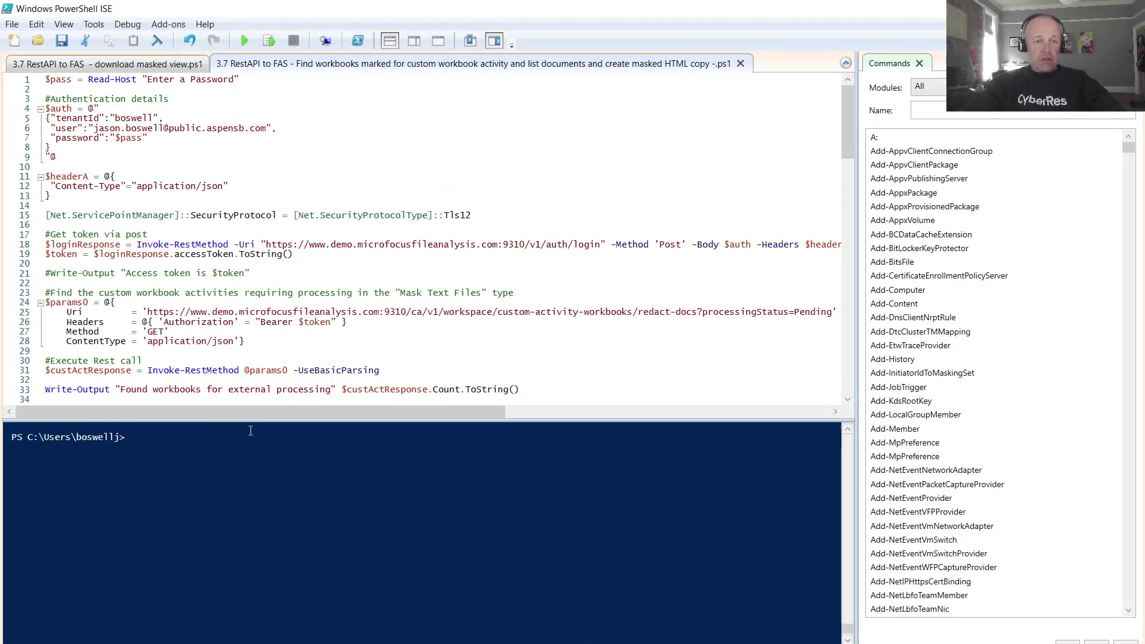
{"action": "left_click_drag", "start_coordinate": [251, 420], "coordinate": [255, 521]}
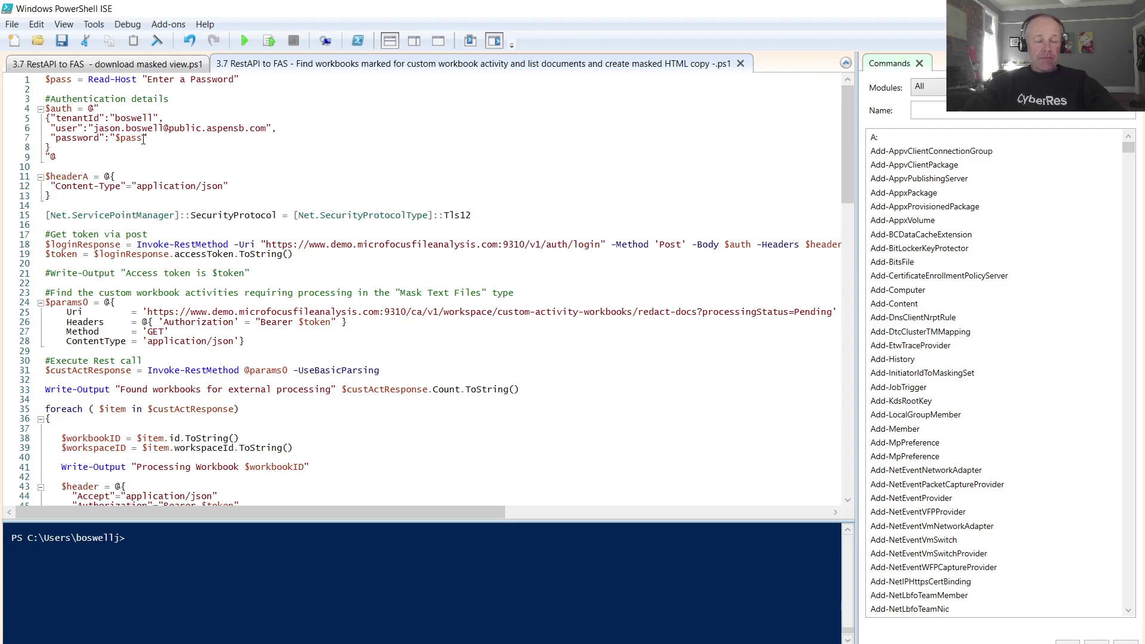
{"action": "scroll", "coordinate": [251, 288], "scroll_direction": "down", "scroll_amount": 1}
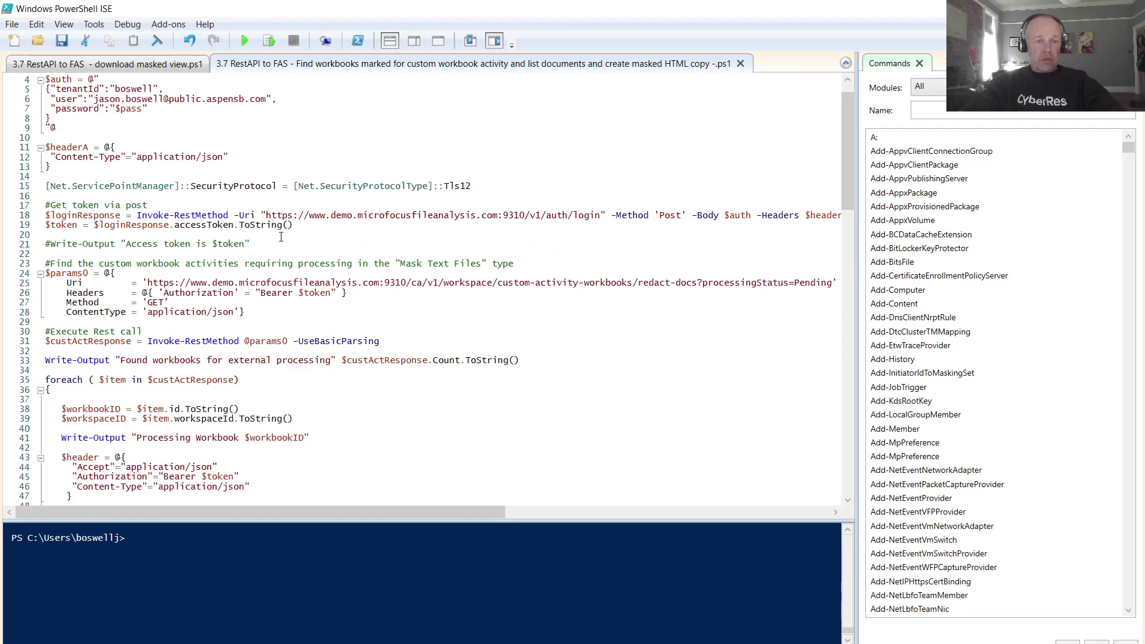
{"action": "scroll", "coordinate": [281, 237], "scroll_direction": "down", "scroll_amount": 1}
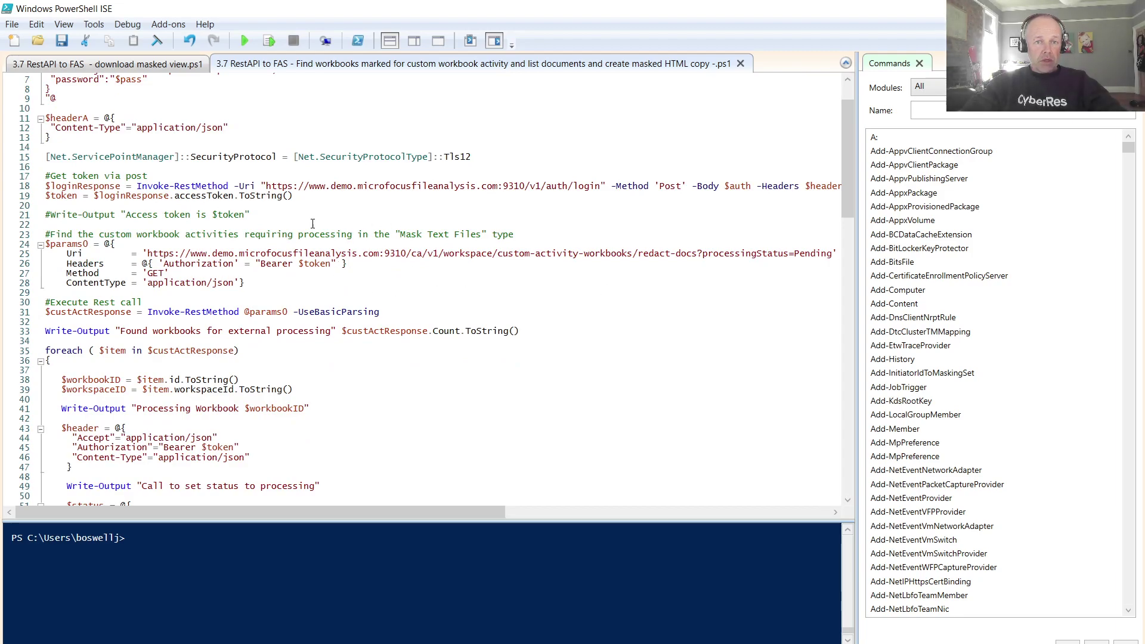
{"action": "scroll", "coordinate": [298, 265], "scroll_direction": "down", "scroll_amount": 6}
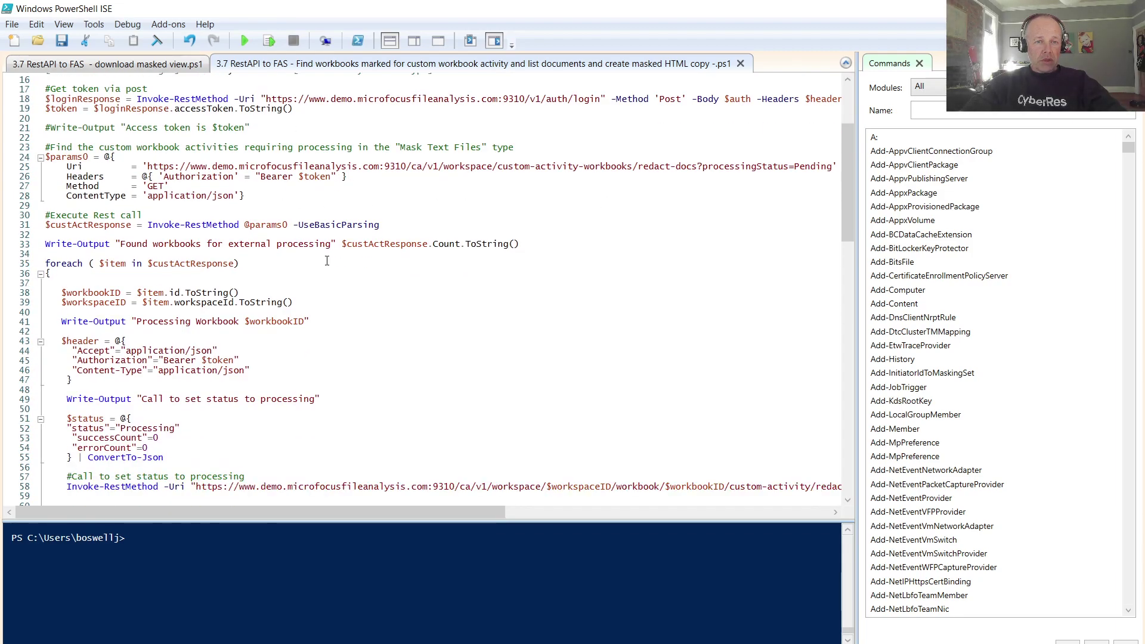
{"action": "scroll", "coordinate": [327, 259], "scroll_direction": "down", "scroll_amount": 5}
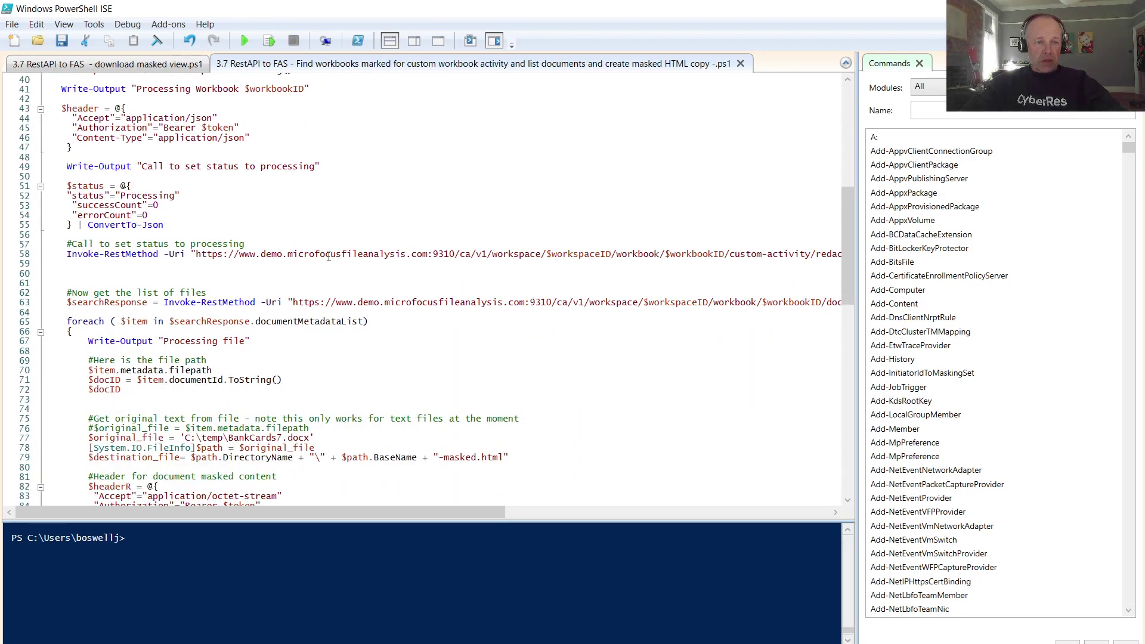
{"action": "scroll", "coordinate": [329, 257], "scroll_direction": "down", "scroll_amount": 3}
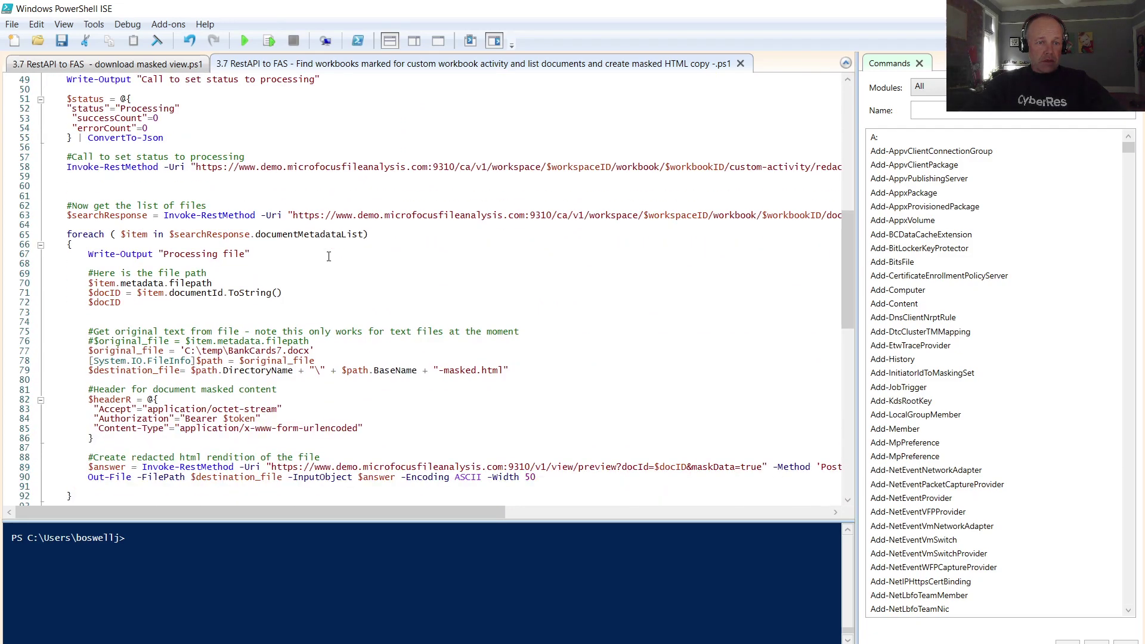
{"action": "scroll", "coordinate": [328, 256], "scroll_direction": "down", "scroll_amount": 1}
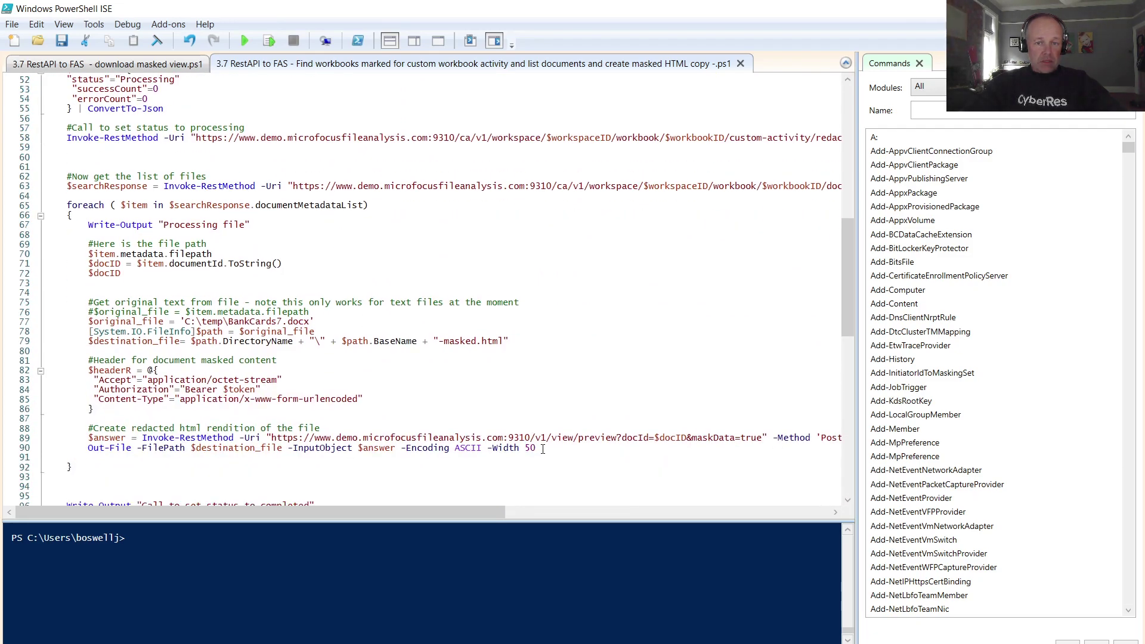
{"action": "left_click_drag", "start_coordinate": [545, 448], "coordinate": [49, 431]}
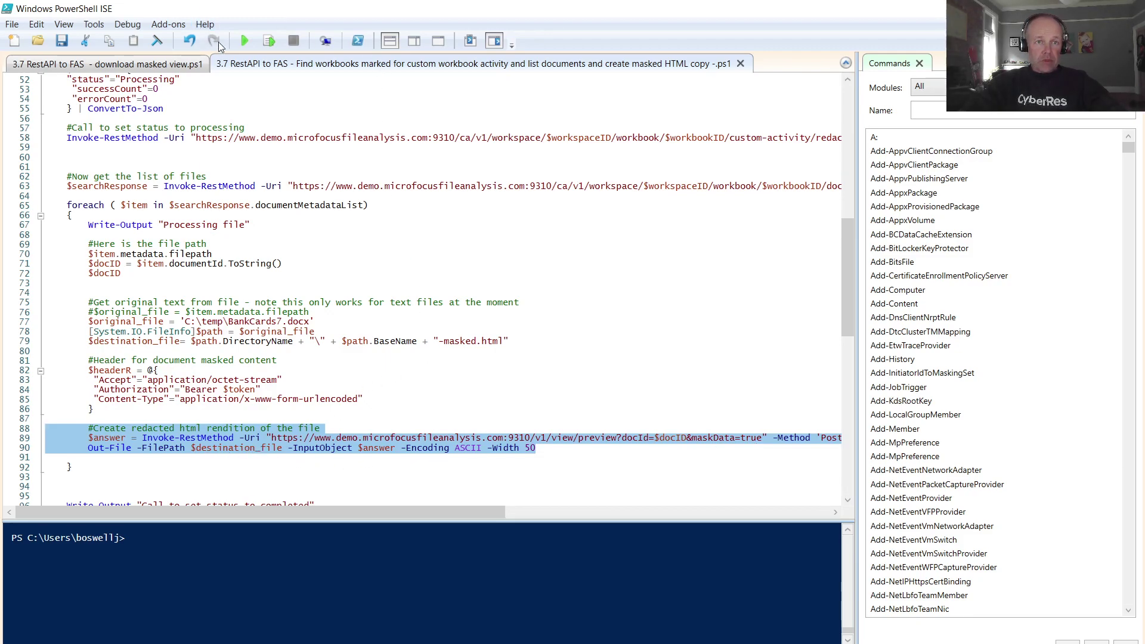
- Run the whole script and submit the account password at its prompt
{"action": "left_click", "coordinate": [243, 40]}
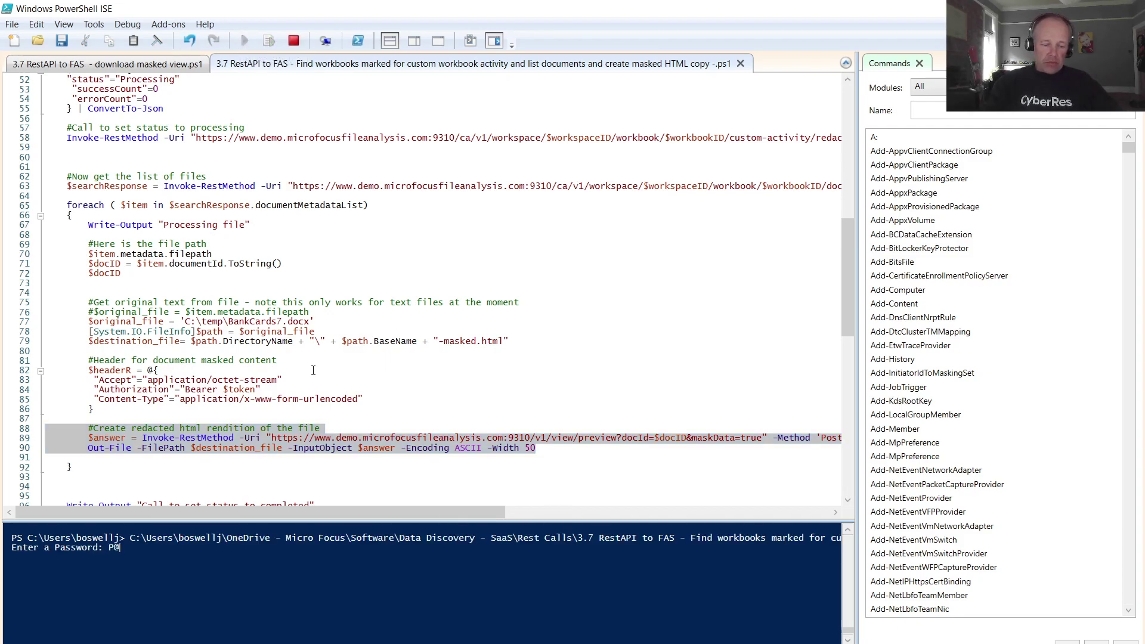
{"action": "key", "text": "Return"}
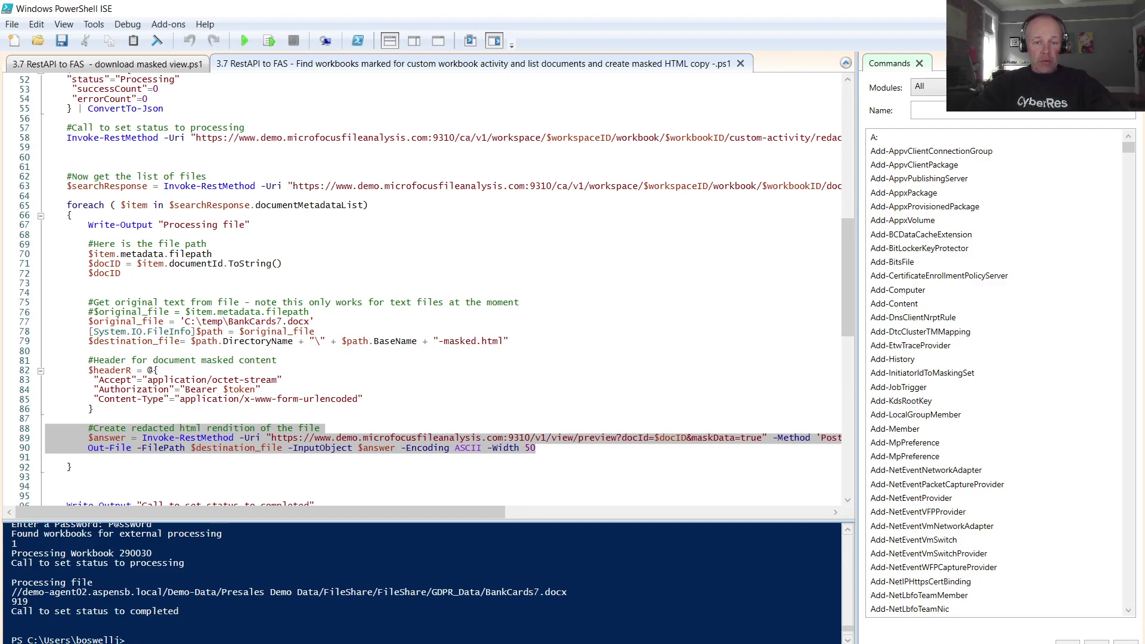
- Switch to File Analysis Suite, check the To Redact Original File workbook's status, and open BankCards7-masked.html from the C: drive's temp folder
{"action": "left_click", "coordinate": [457, 602]}
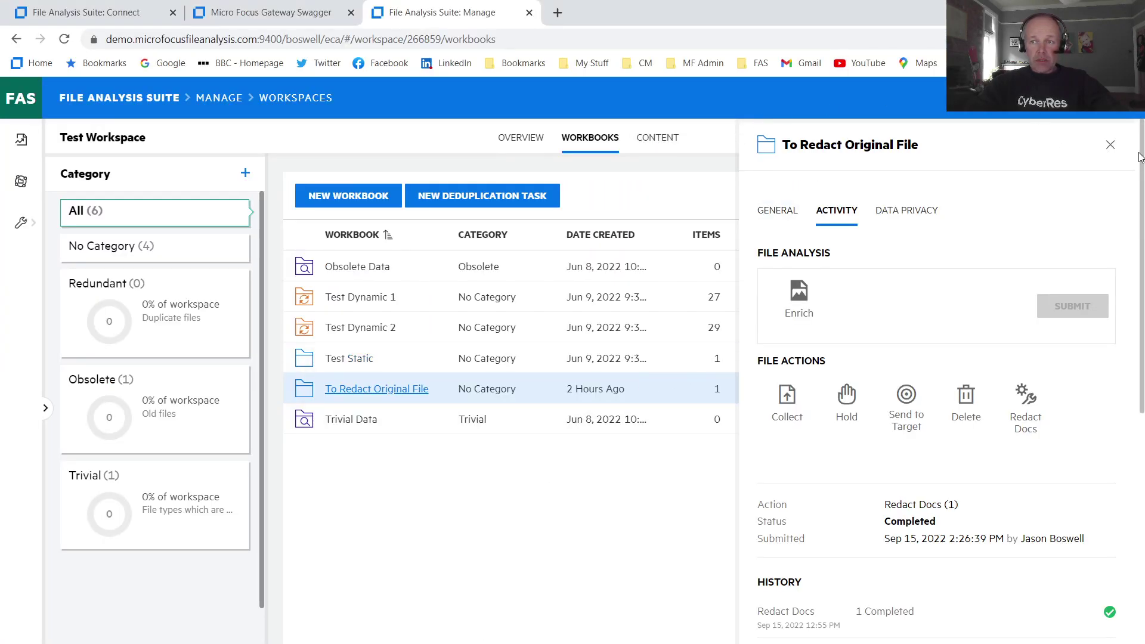
{"action": "left_click", "coordinate": [1111, 146]}
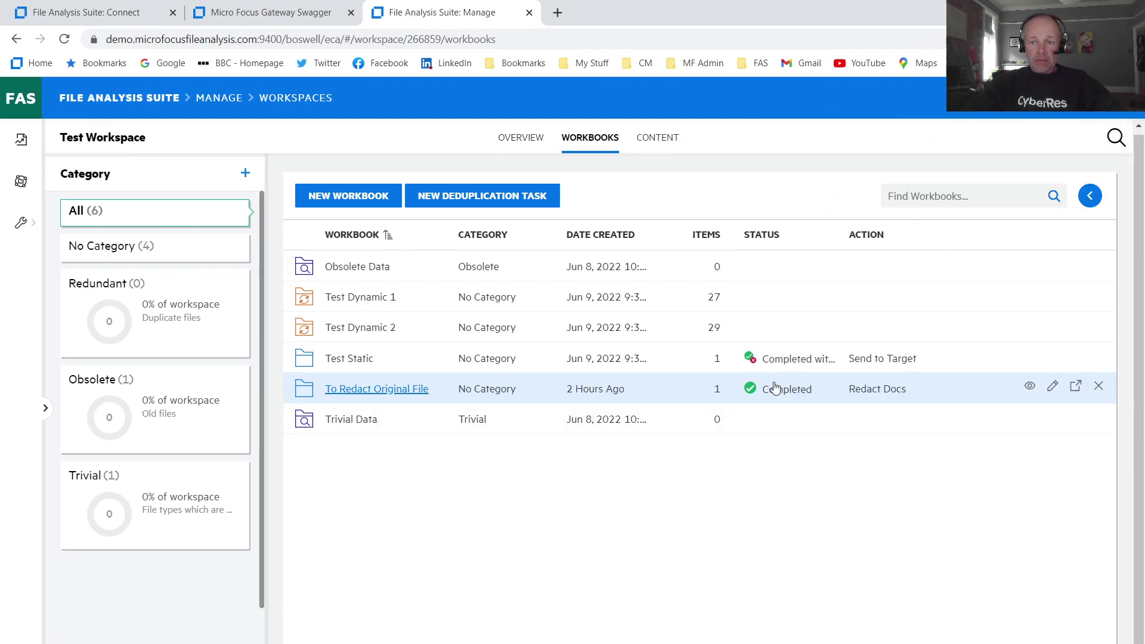
{"action": "key", "text": "alt+Tab"}
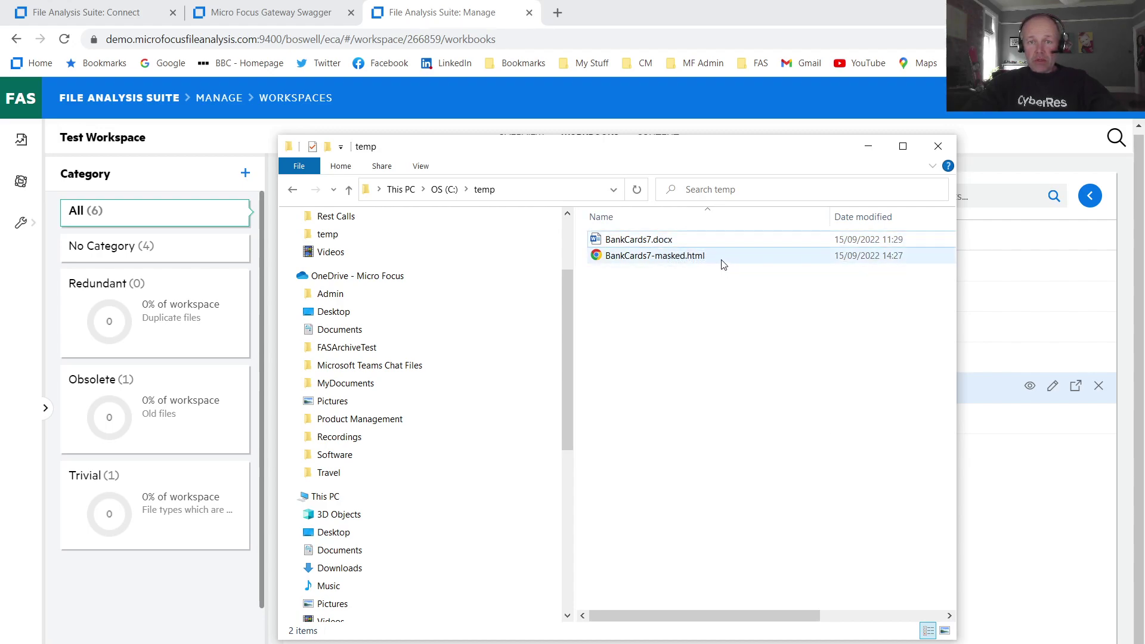
{"action": "double_click", "coordinate": [675, 257]}
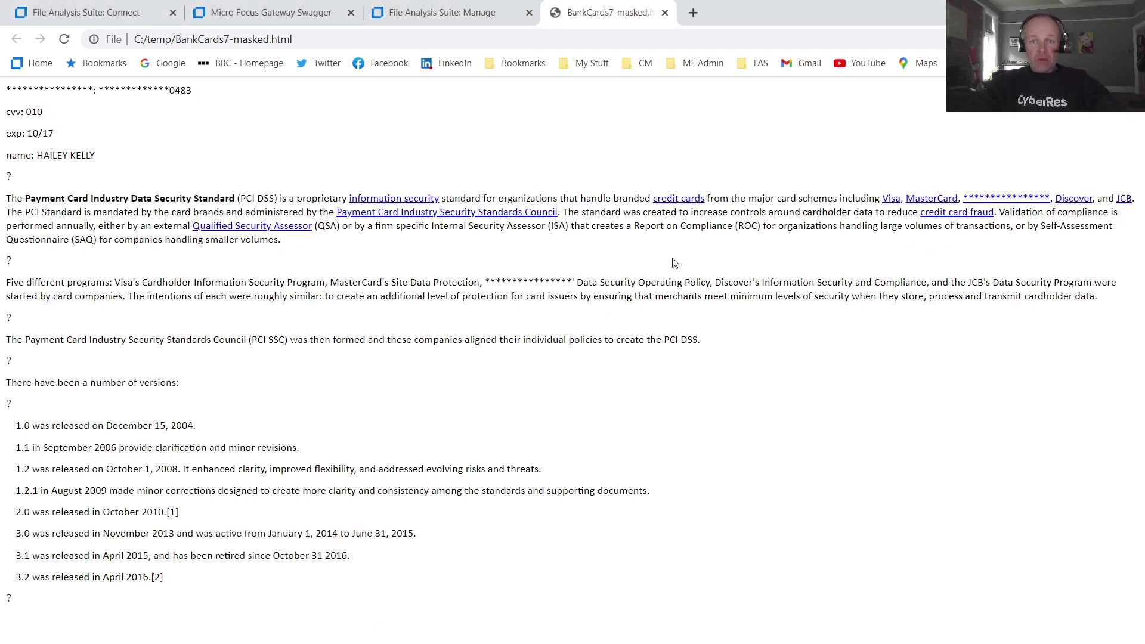